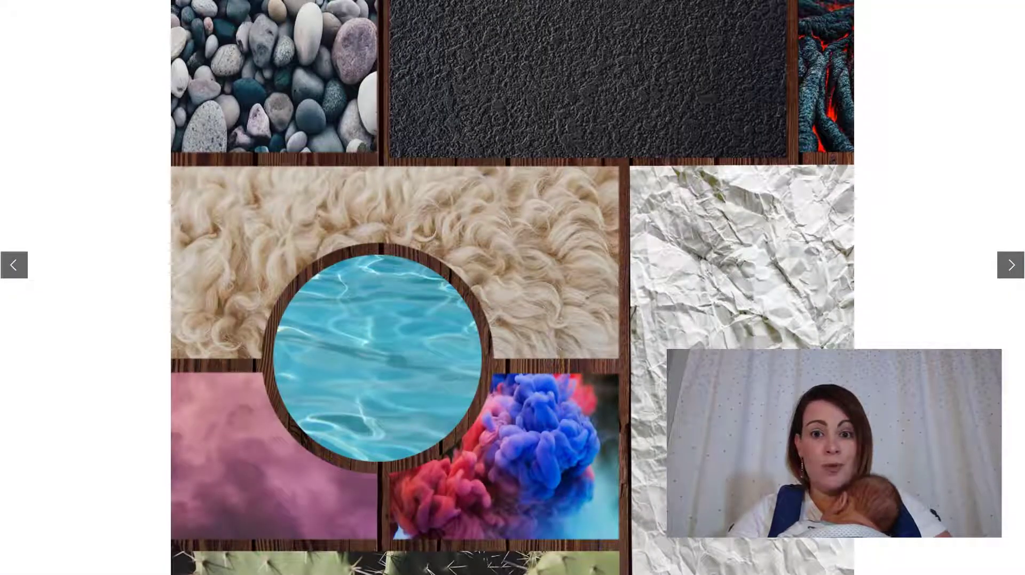
Exit the full-screen collage example and return to the M1 Project: Art Elements Collage assignment page.
{"action": "key", "text": "Escape"}
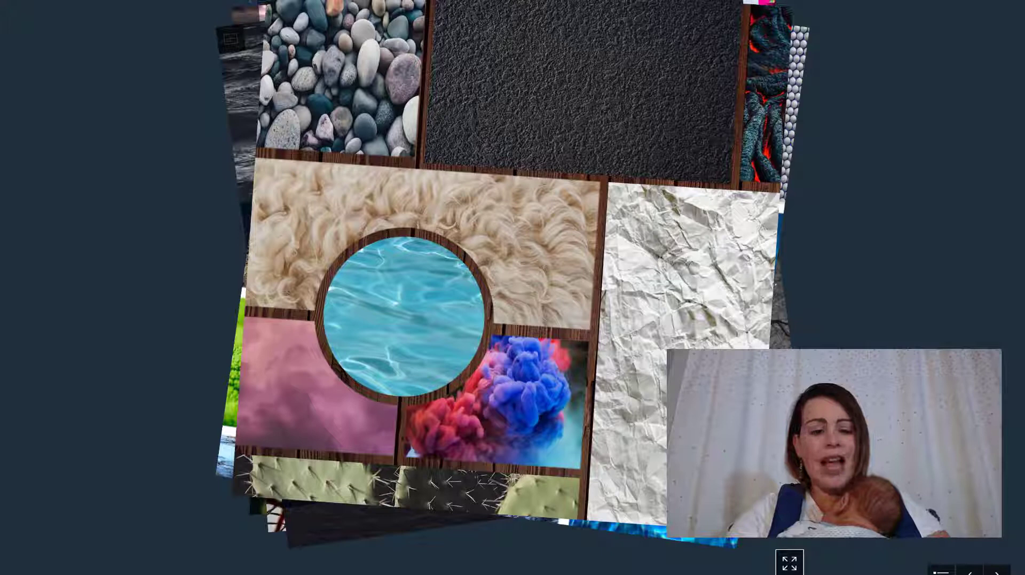
{"action": "key", "text": "Escape"}
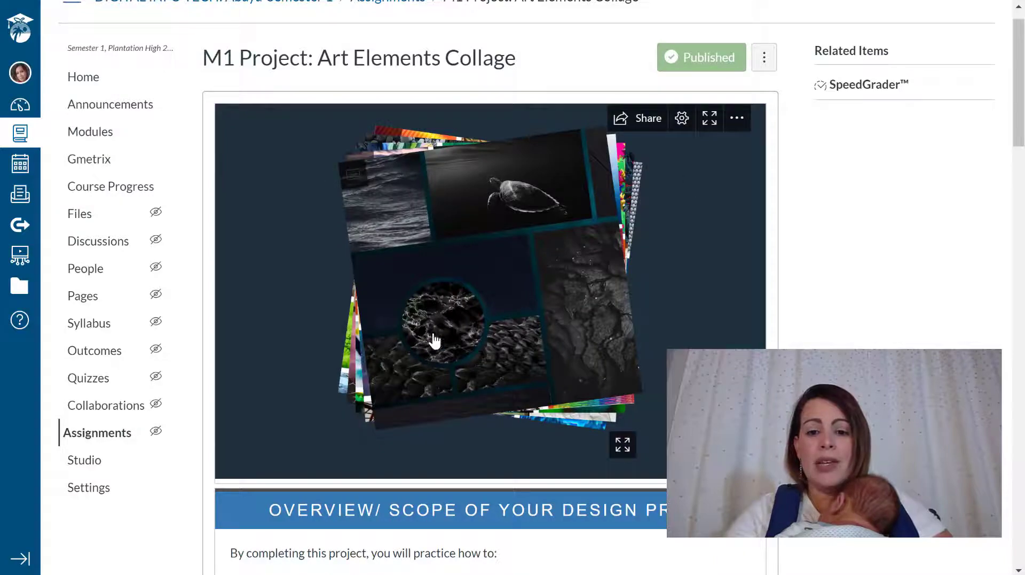
{"action": "left_click_drag", "start_coordinate": [1020, 118], "coordinate": [1022, 92]}
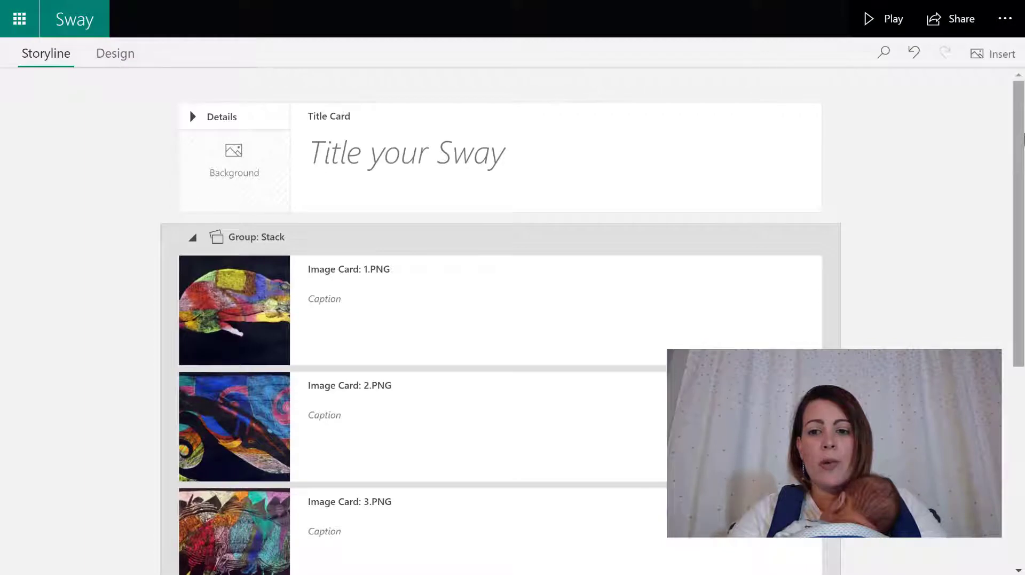
Review the storyline's title card and the image cards 1.PNG to 5.PNG inside the stack group.
{"action": "scroll", "coordinate": [1019, 195], "scroll_direction": "down", "scroll_amount": 2}
{"action": "left_click_drag", "start_coordinate": [1024, 195], "coordinate": [1020, 318]}
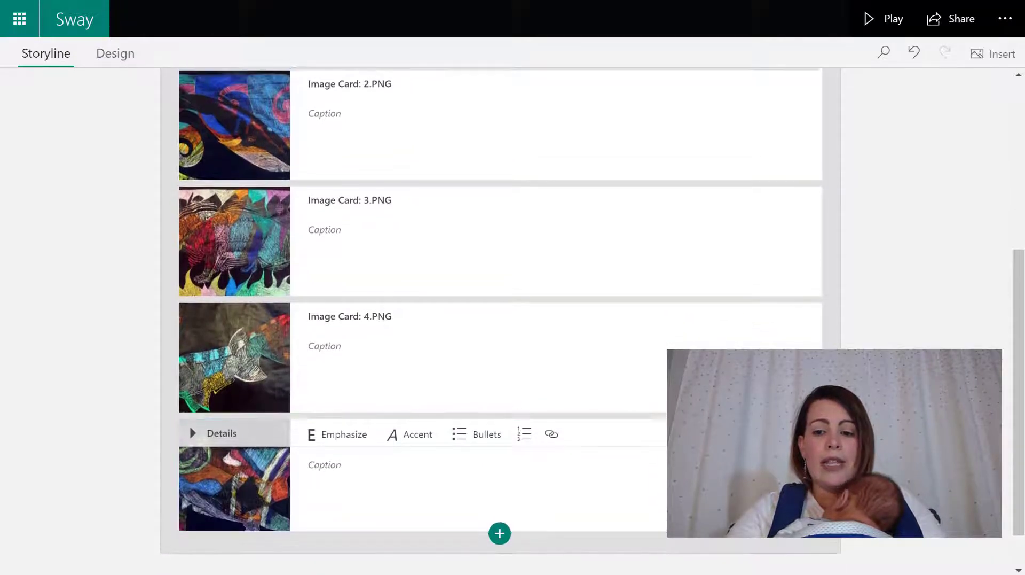
{"action": "left_click", "coordinate": [748, 374]}
{"action": "scroll", "coordinate": [747, 374], "scroll_direction": "up", "scroll_amount": 3}
{"action": "left_click_drag", "start_coordinate": [1023, 268], "coordinate": [1023, 188]}
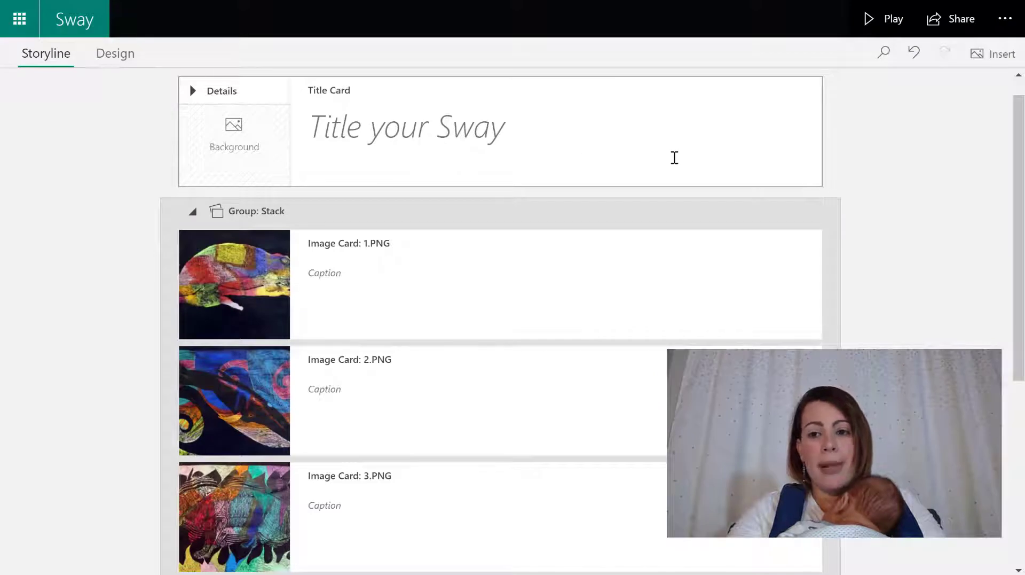
{"action": "left_click_drag", "start_coordinate": [1016, 165], "coordinate": [1015, 316]}
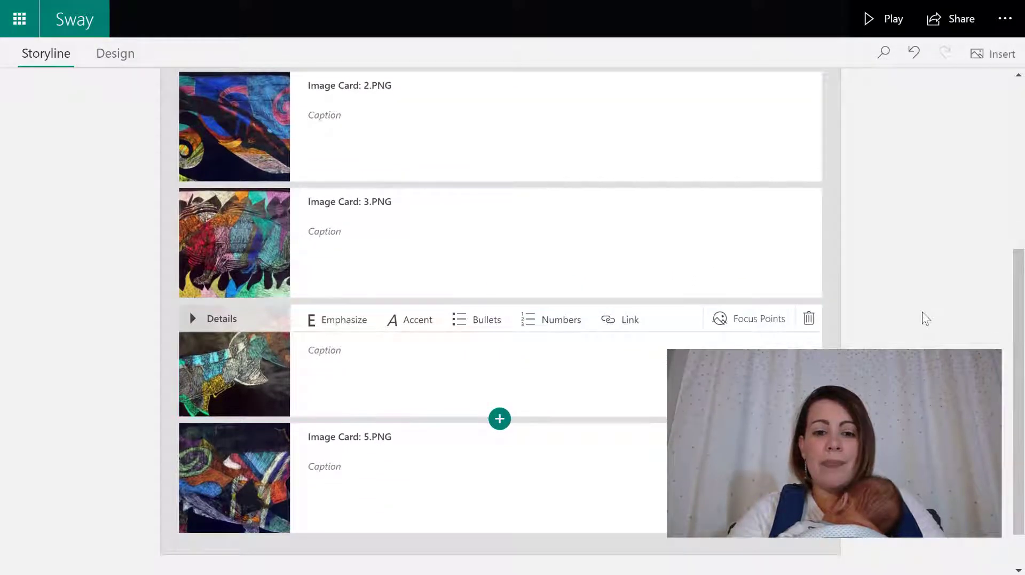
{"action": "left_click", "coordinate": [534, 245]}
{"action": "scroll", "coordinate": [500, 315], "scroll_direction": "down", "scroll_amount": 1}
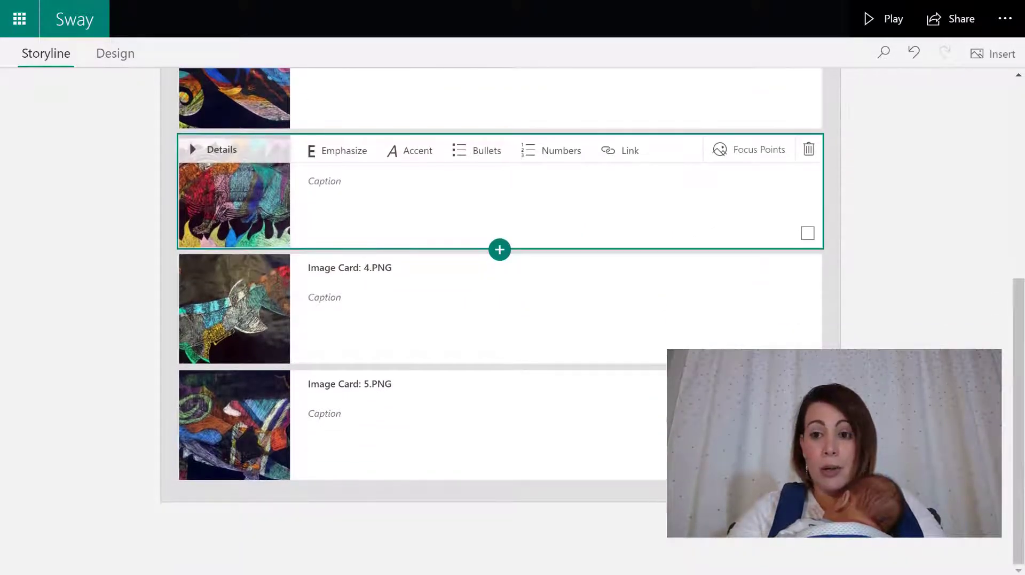
{"action": "scroll", "coordinate": [580, 243], "scroll_direction": "up", "scroll_amount": 7}
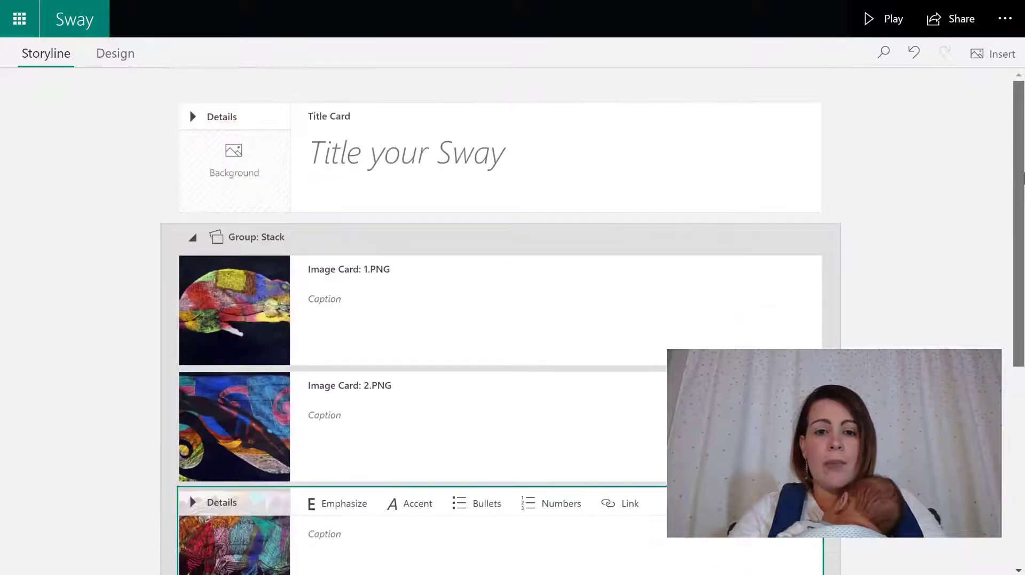
Insert an empty Stack group directly below the title card.
{"action": "left_click", "coordinate": [513, 198]}
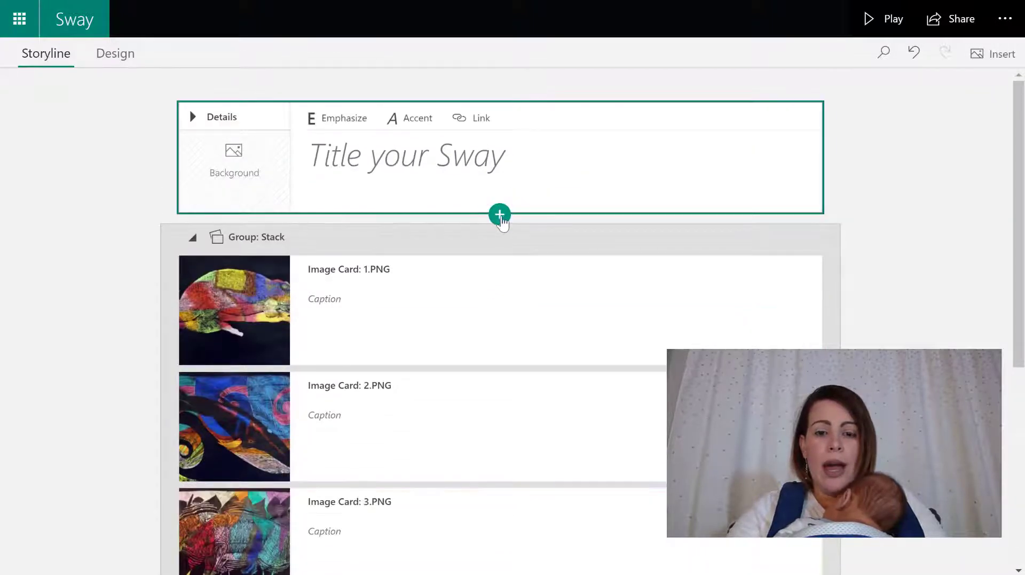
{"action": "left_click", "coordinate": [500, 215]}
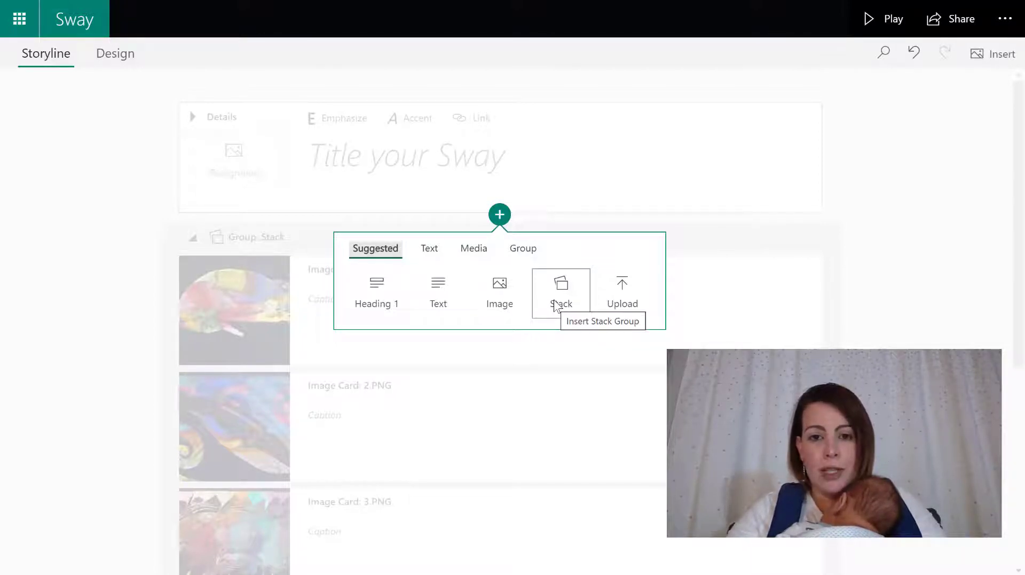
{"action": "left_click", "coordinate": [555, 304]}
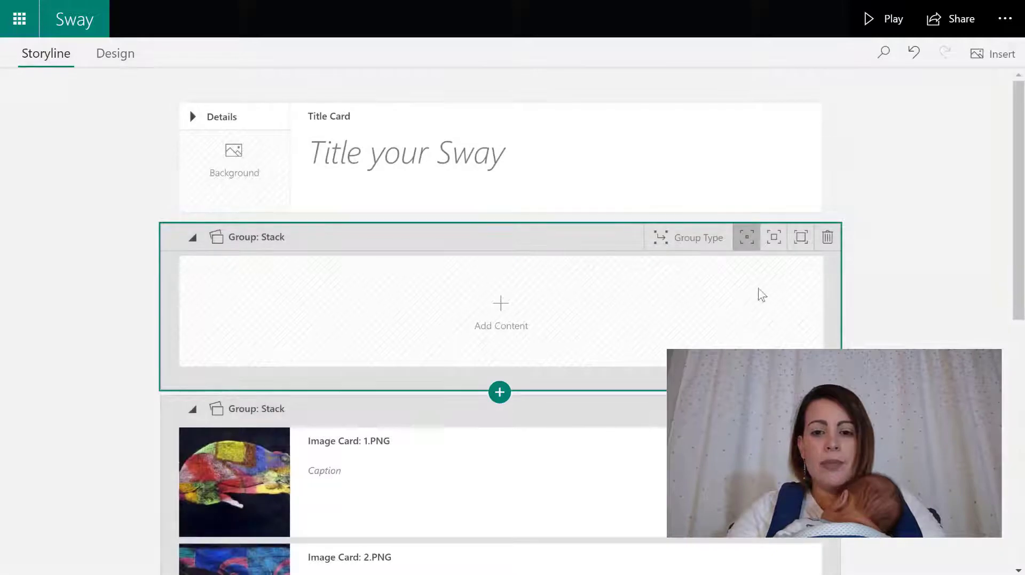
Upload the CHANNER-ART image and the word poster PNG from the device's Desktop into the empty stack group.
{"action": "left_click", "coordinate": [506, 328]}
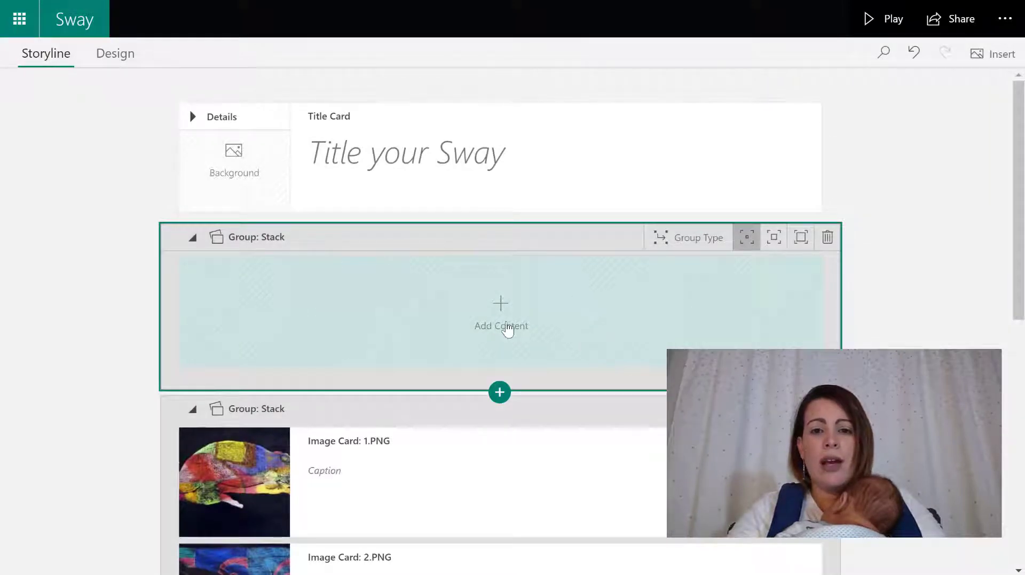
{"action": "left_click", "coordinate": [499, 320]}
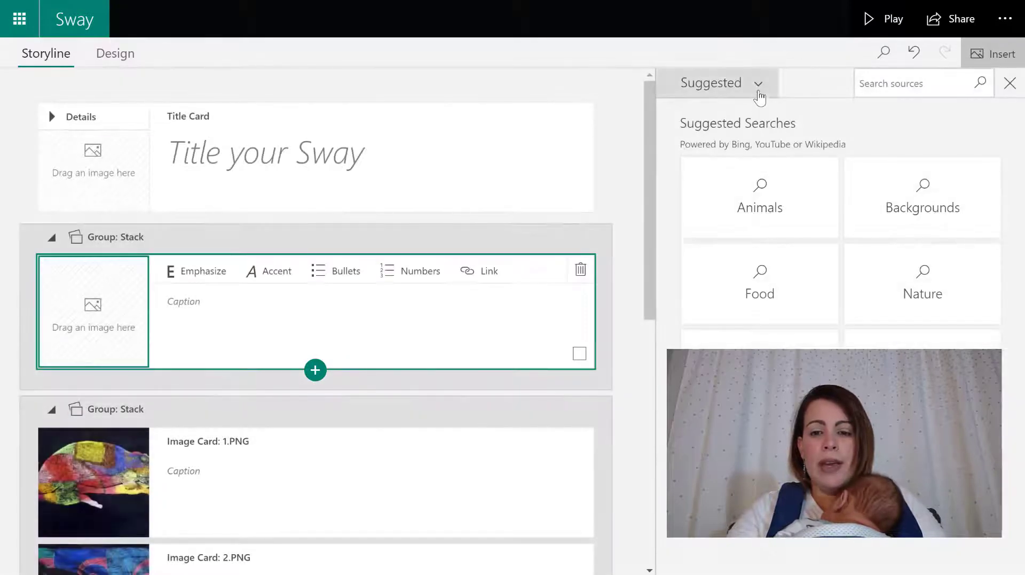
{"action": "left_click", "coordinate": [759, 92]}
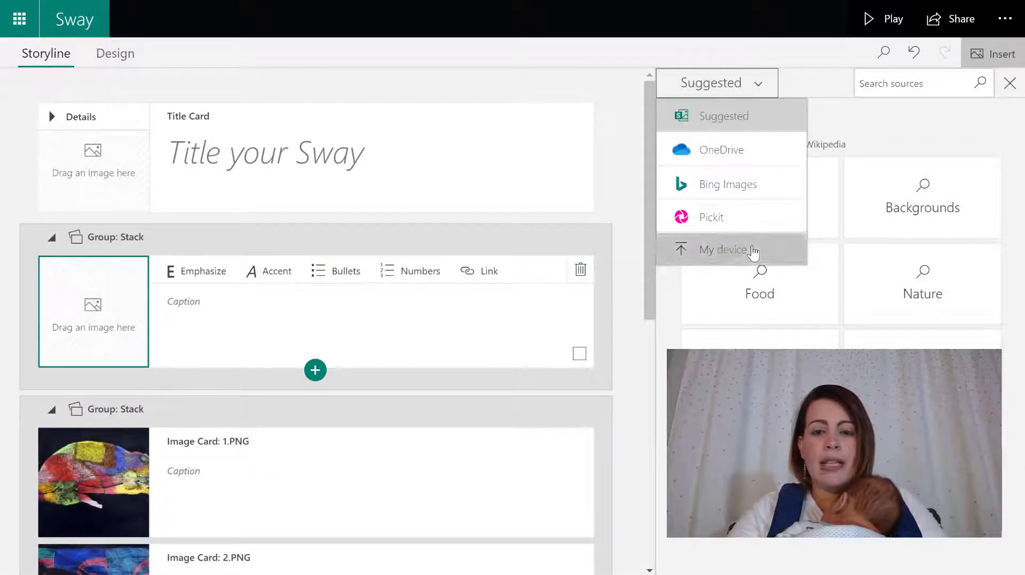
{"action": "left_click", "coordinate": [750, 250]}
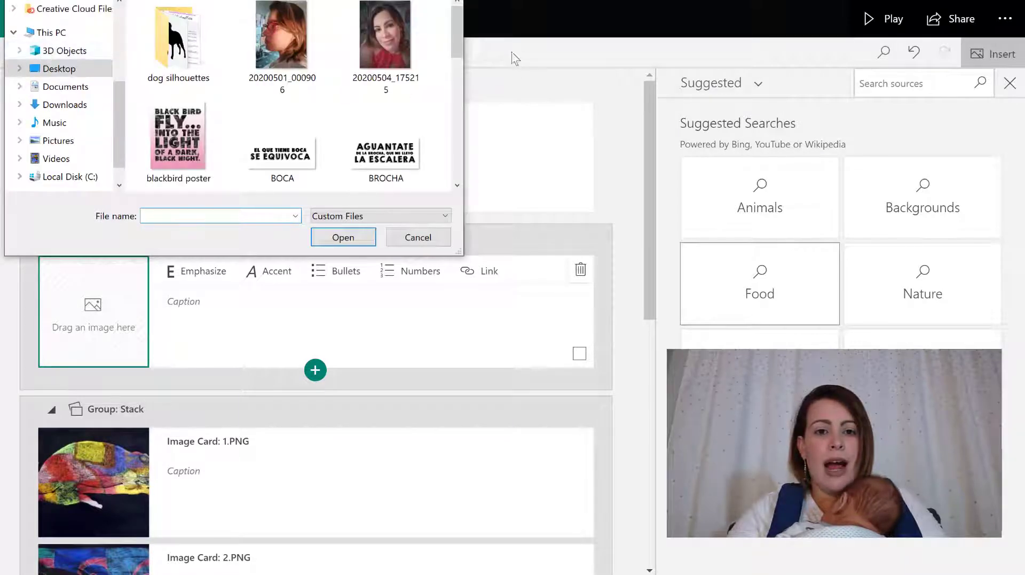
{"action": "left_click_drag", "start_coordinate": [458, 29], "coordinate": [461, 71]}
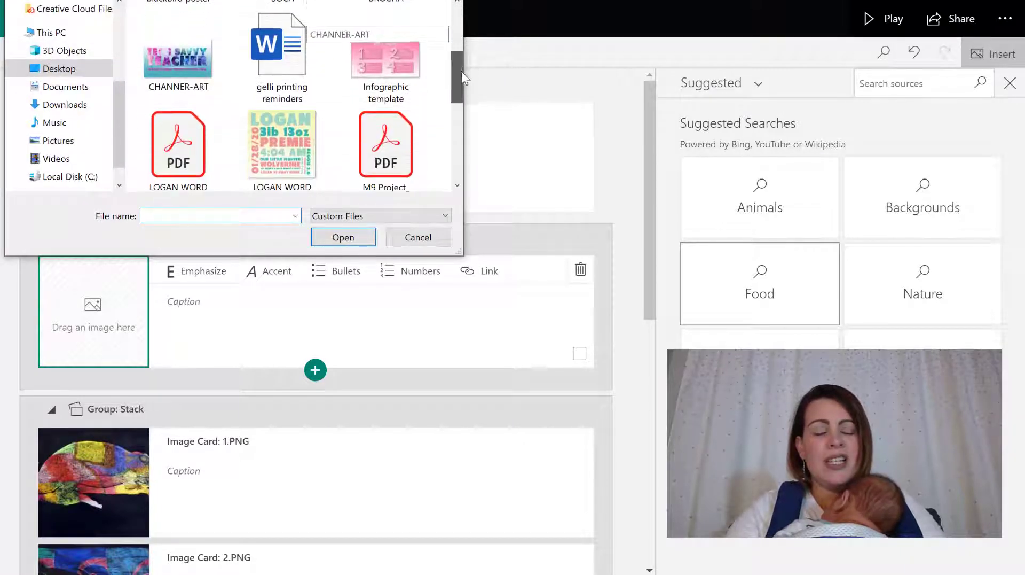
{"action": "left_click", "coordinate": [185, 68]}
{"action": "left_click", "coordinate": [296, 166], "text": "ctrl"}
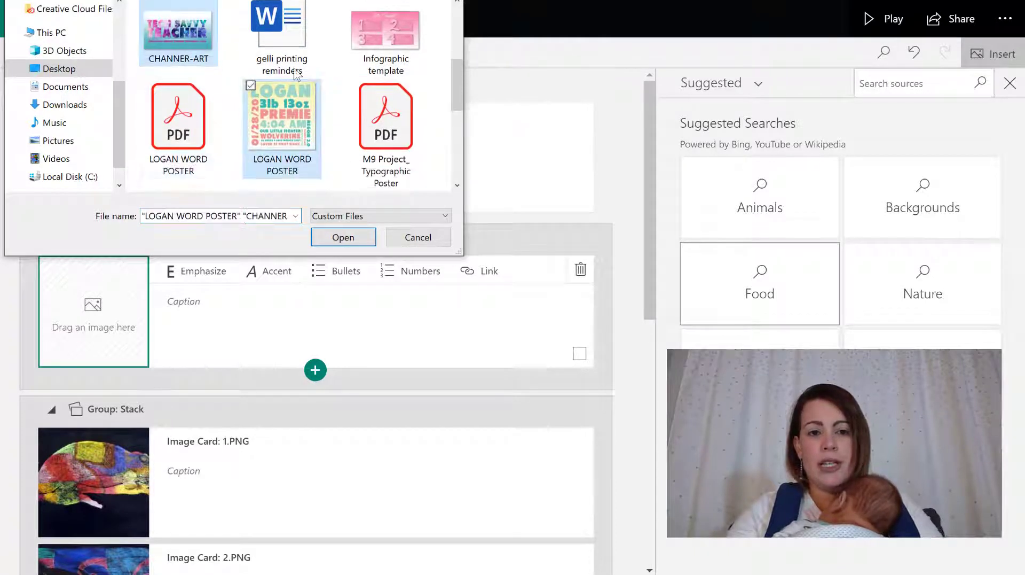
{"action": "left_click", "coordinate": [341, 238]}
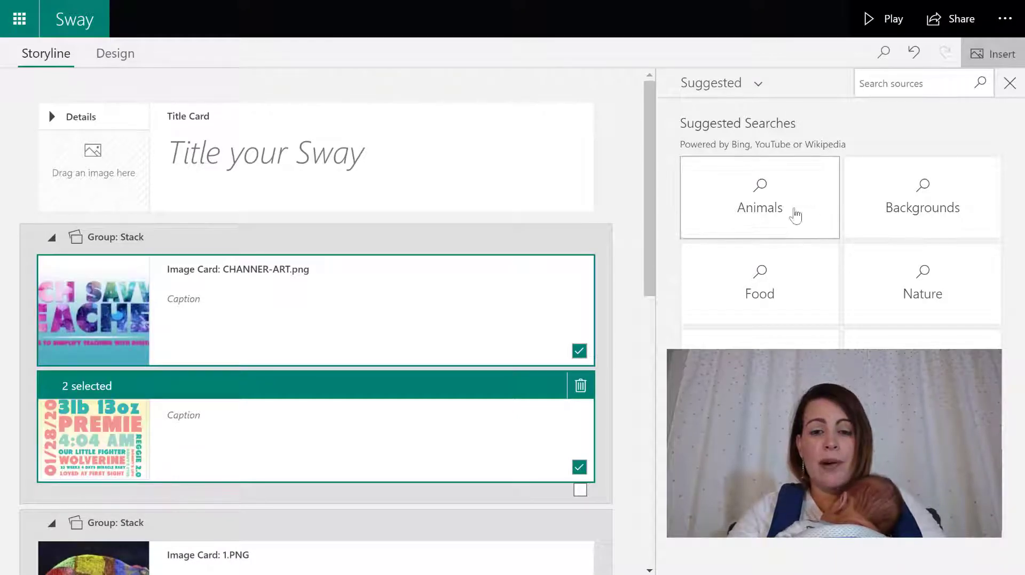
Change the group type of the two uploaded images to Grid.
{"action": "left_click", "coordinate": [623, 211]}
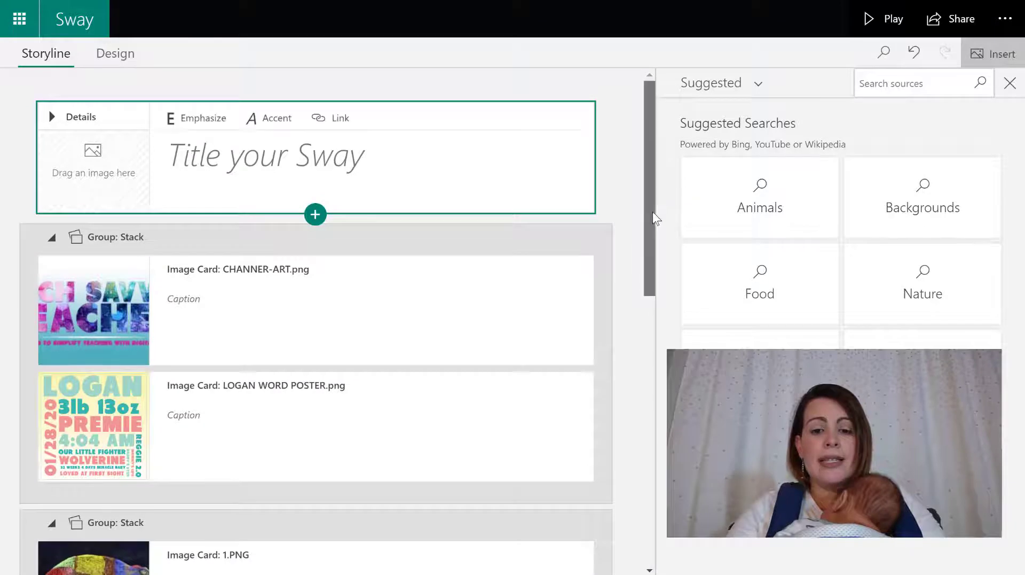
{"action": "scroll", "coordinate": [656, 220], "scroll_direction": "down", "scroll_amount": 1}
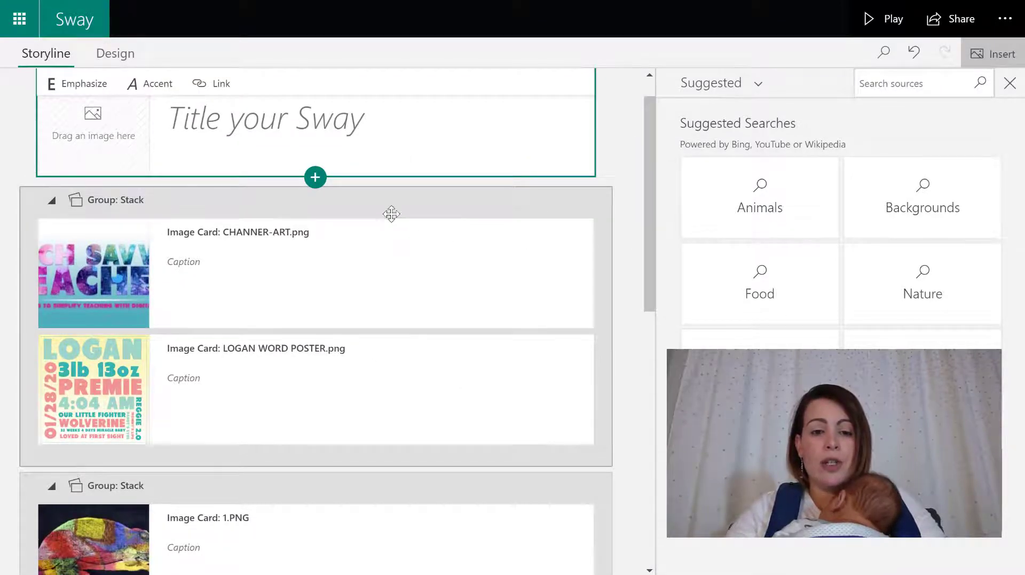
{"action": "left_click", "coordinate": [437, 200]}
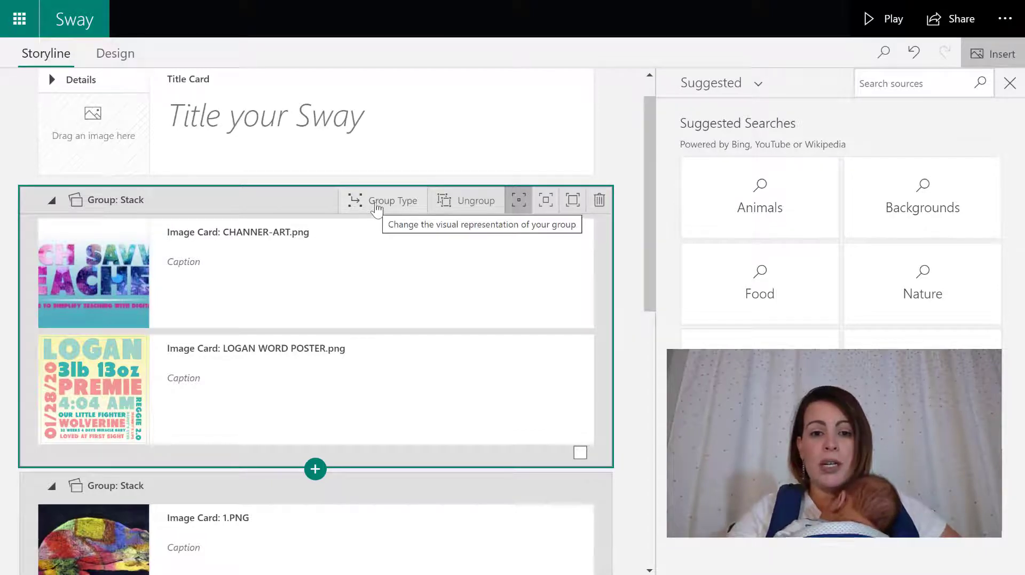
{"action": "left_click", "coordinate": [376, 206]}
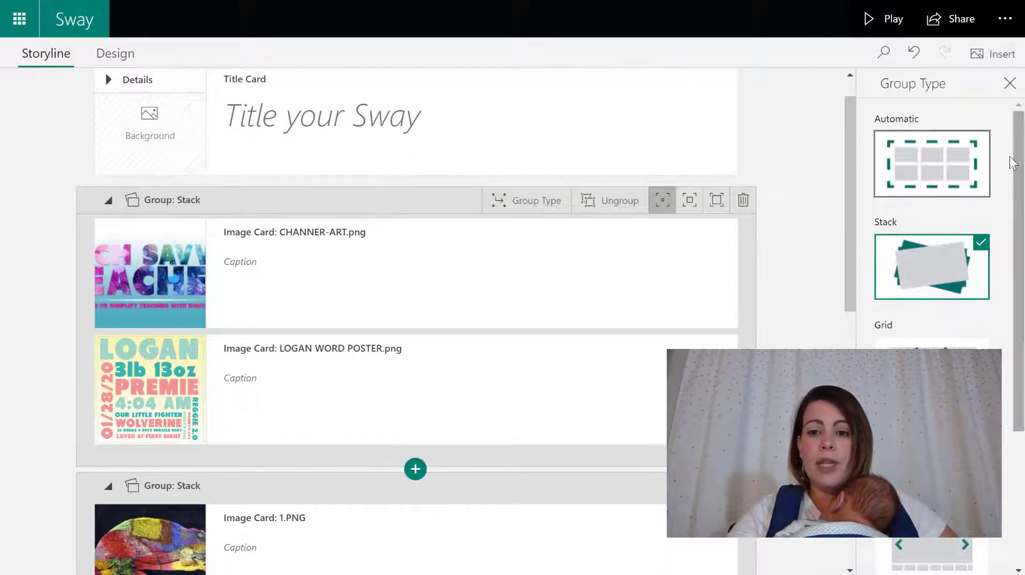
{"action": "scroll", "coordinate": [1024, 145], "scroll_direction": "down", "scroll_amount": 2}
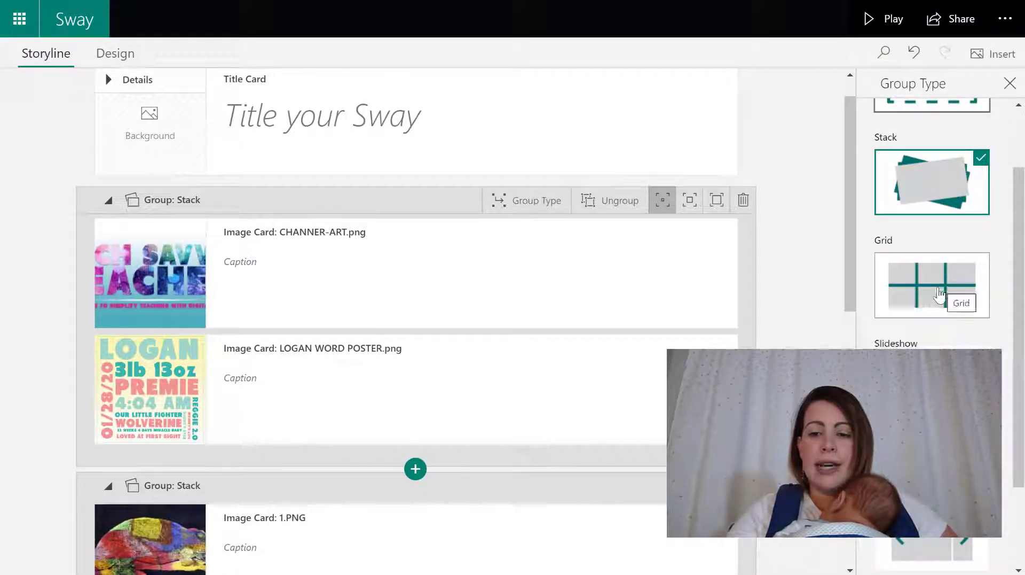
{"action": "left_click", "coordinate": [939, 294]}
Try the second Slideshow type on the two-image group, and set it back to Stack.
{"action": "left_click_drag", "start_coordinate": [1018, 299], "coordinate": [1023, 380]}
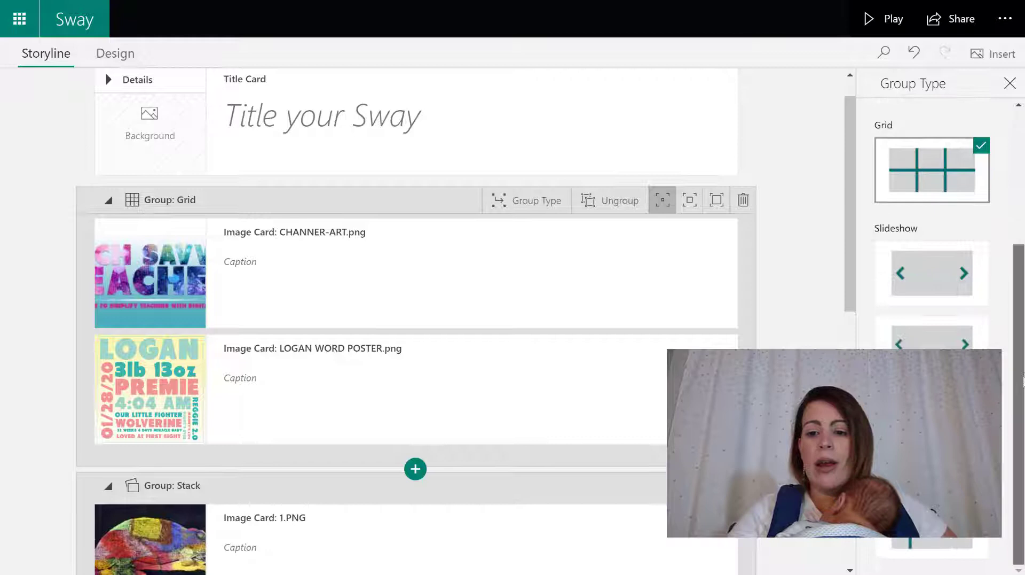
{"action": "left_click", "coordinate": [938, 346]}
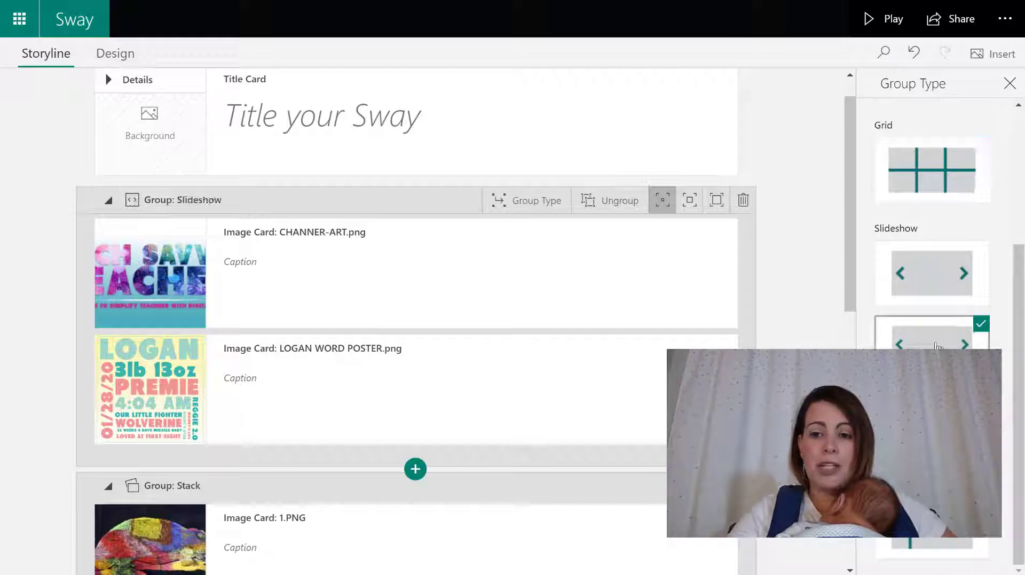
{"action": "left_click_drag", "start_coordinate": [1021, 323], "coordinate": [1021, 192]}
{"action": "left_click", "coordinate": [931, 269]}
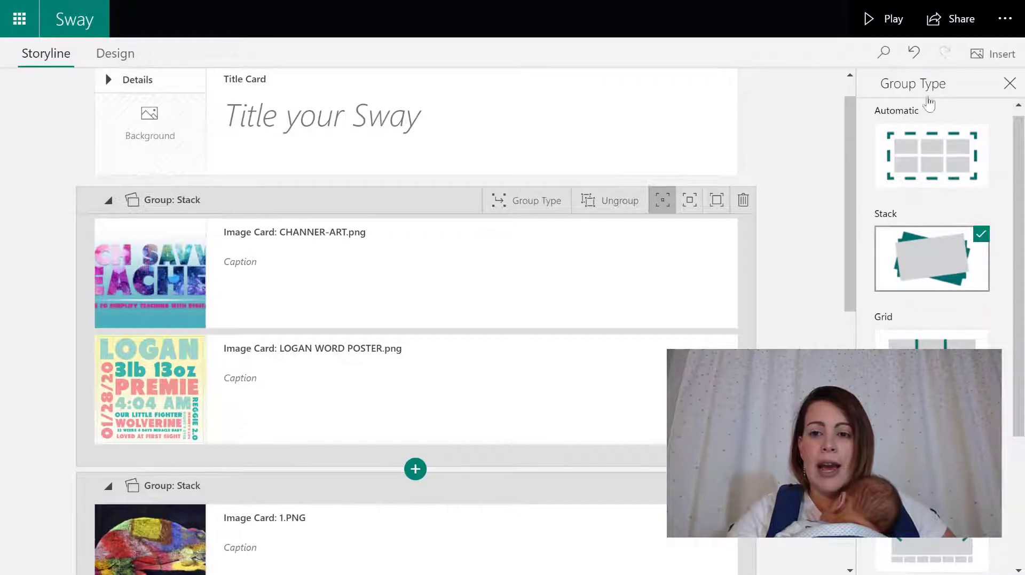
Preview the Sway and delete the stack group holding the two uploaded images.
{"action": "left_click", "coordinate": [862, 27]}
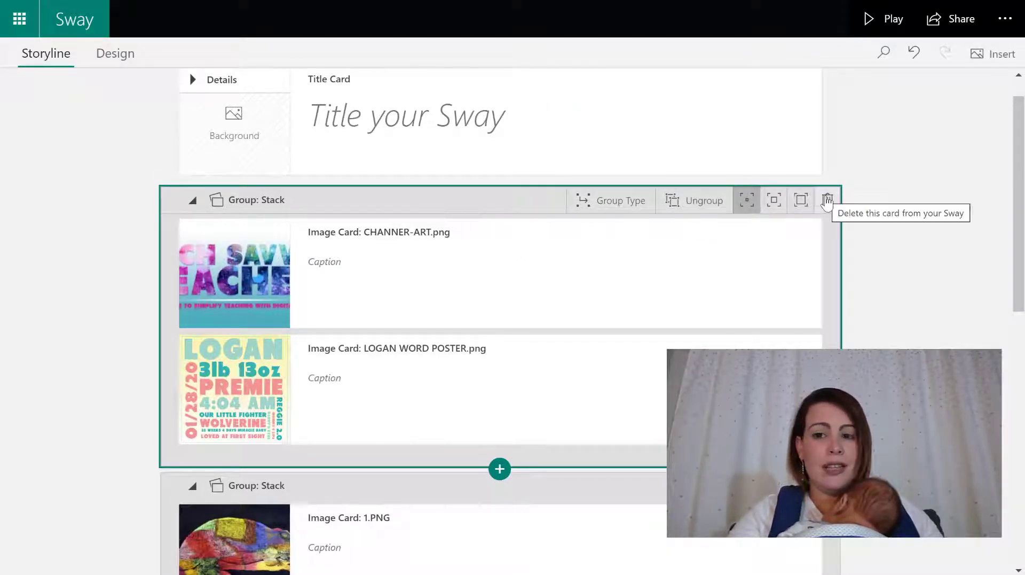
{"action": "left_click", "coordinate": [827, 200]}
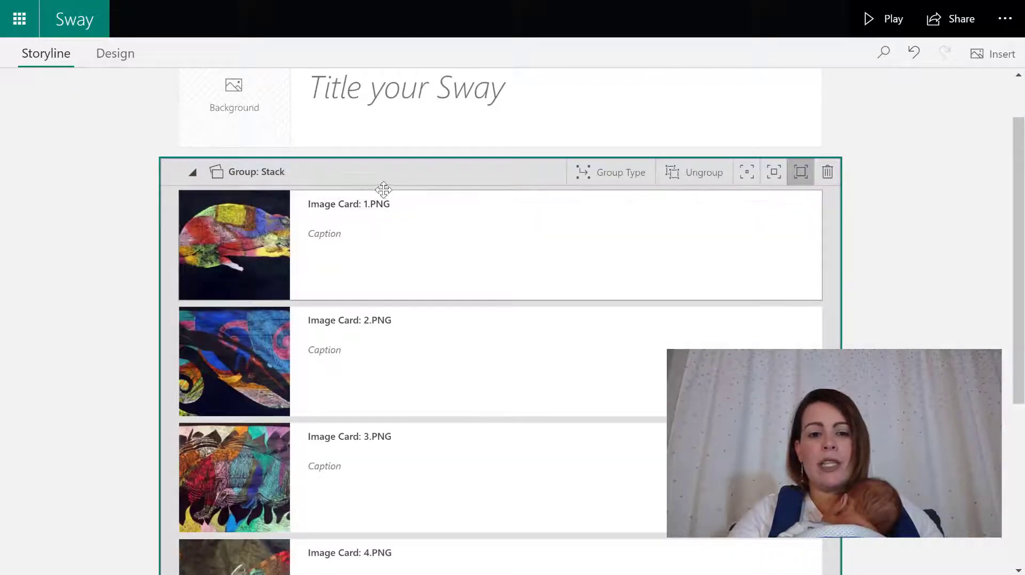
Change the five-image stack group to the Grid type and preview it, returning to the storyline for editing.
{"action": "left_click", "coordinate": [602, 183]}
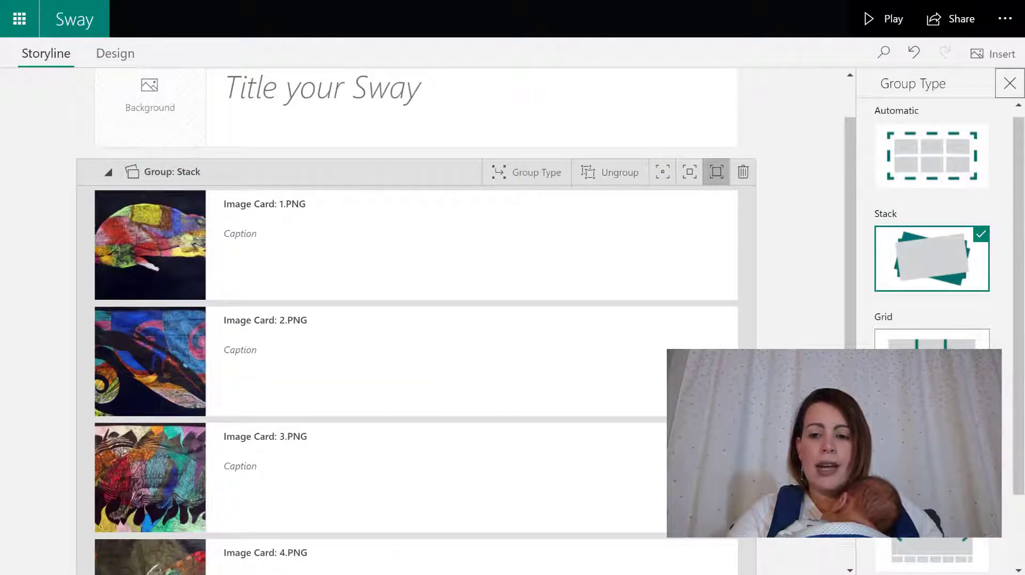
{"action": "left_click", "coordinate": [913, 336]}
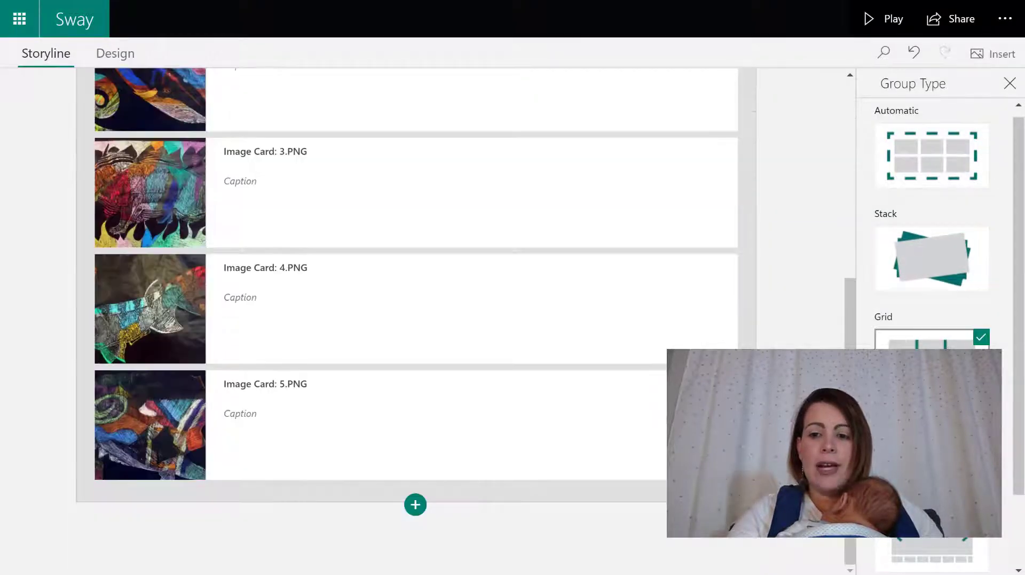
{"action": "left_click", "coordinate": [884, 27]}
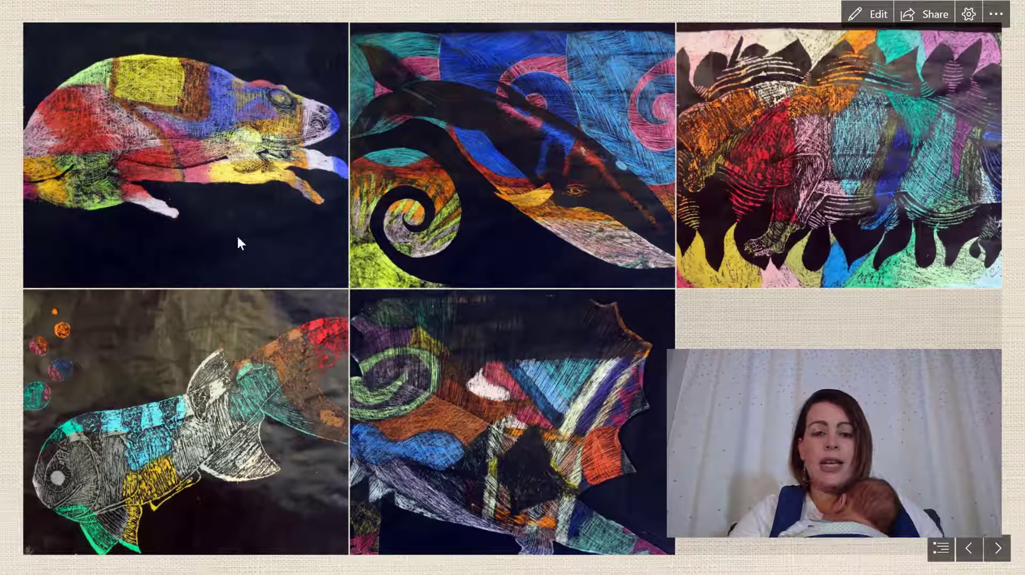
{"action": "left_click", "coordinate": [867, 14]}
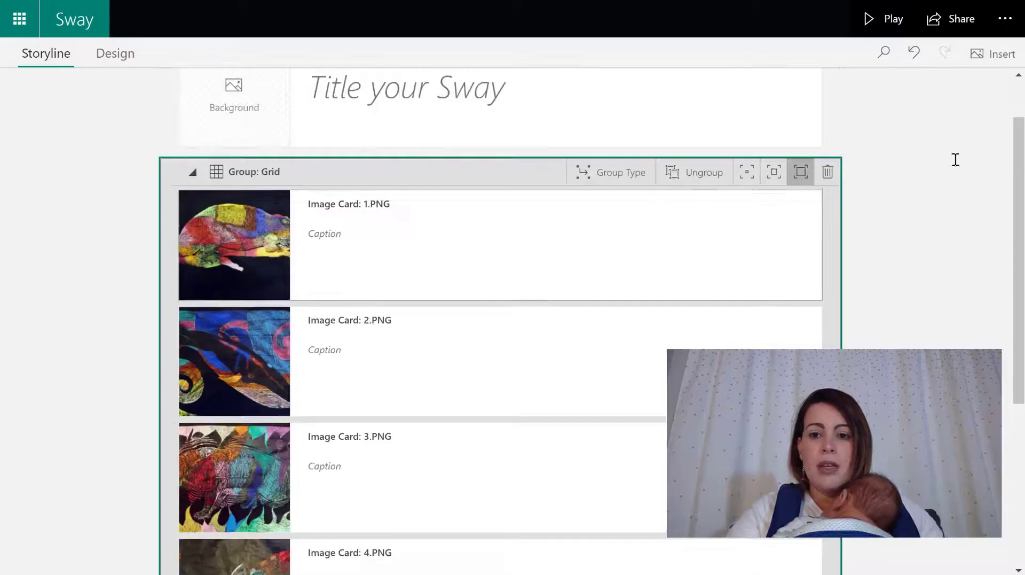
Change the five-image group to the Slideshow type with thumbnails and preview the Sway.
{"action": "left_click", "coordinate": [604, 169]}
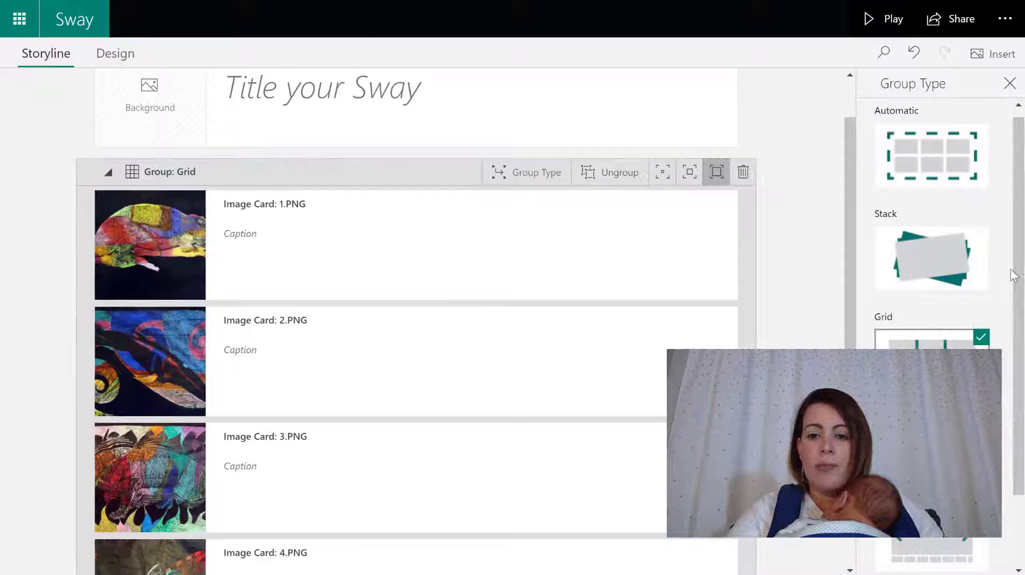
{"action": "scroll", "coordinate": [1013, 267], "scroll_direction": "down", "scroll_amount": 2}
{"action": "scroll", "coordinate": [416, 321], "scroll_direction": "down", "scroll_amount": 5}
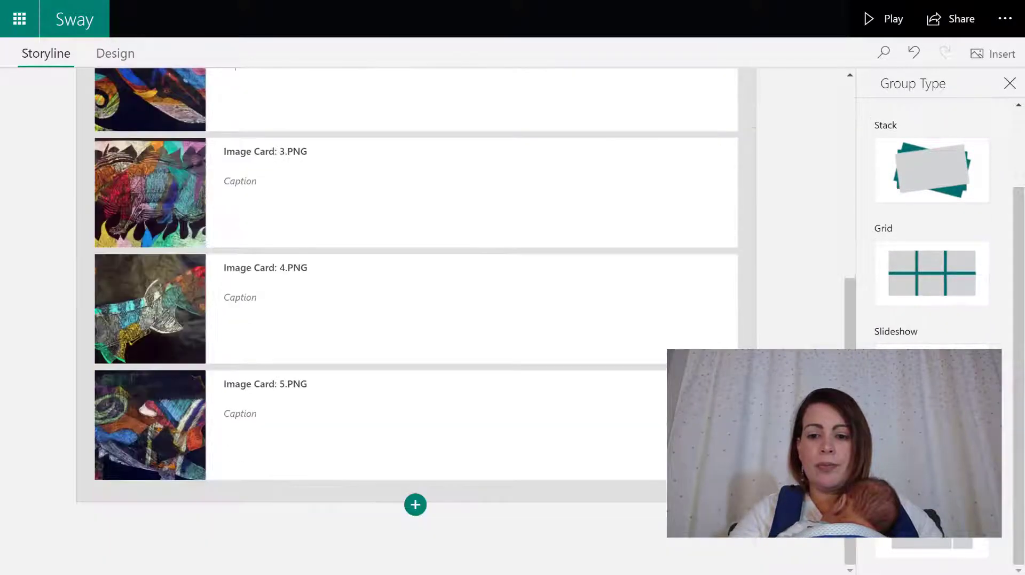
{"action": "left_click", "coordinate": [889, 22]}
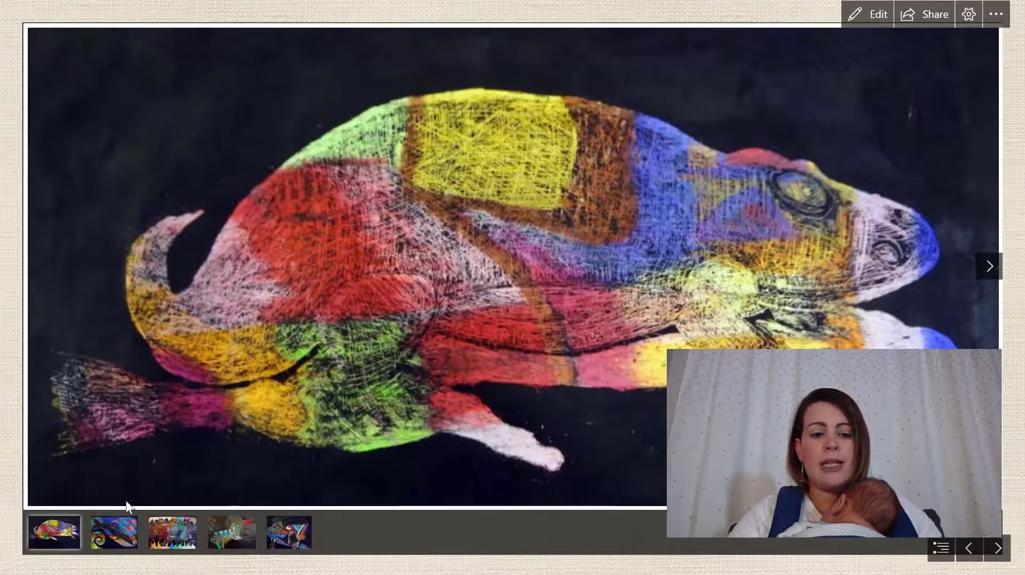
Browse the slideshow's images through their thumbnails, ending on the first image, and return to editing the Sway.
{"action": "left_click", "coordinate": [114, 538]}
{"action": "left_click", "coordinate": [182, 541]}
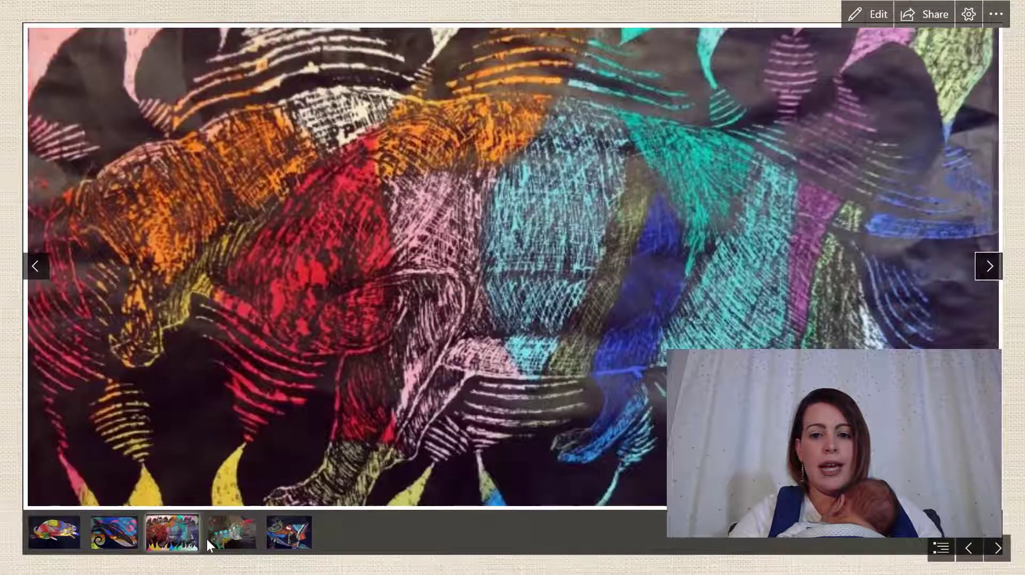
{"action": "left_click", "coordinate": [272, 544]}
{"action": "left_click", "coordinate": [233, 542]}
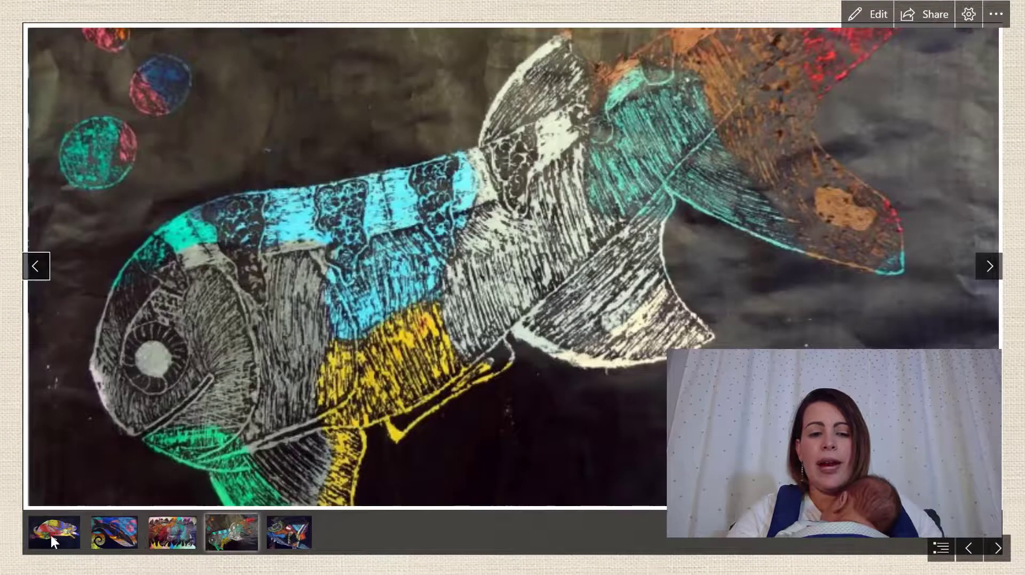
{"action": "left_click", "coordinate": [50, 533]}
{"action": "left_click", "coordinate": [861, 16]}
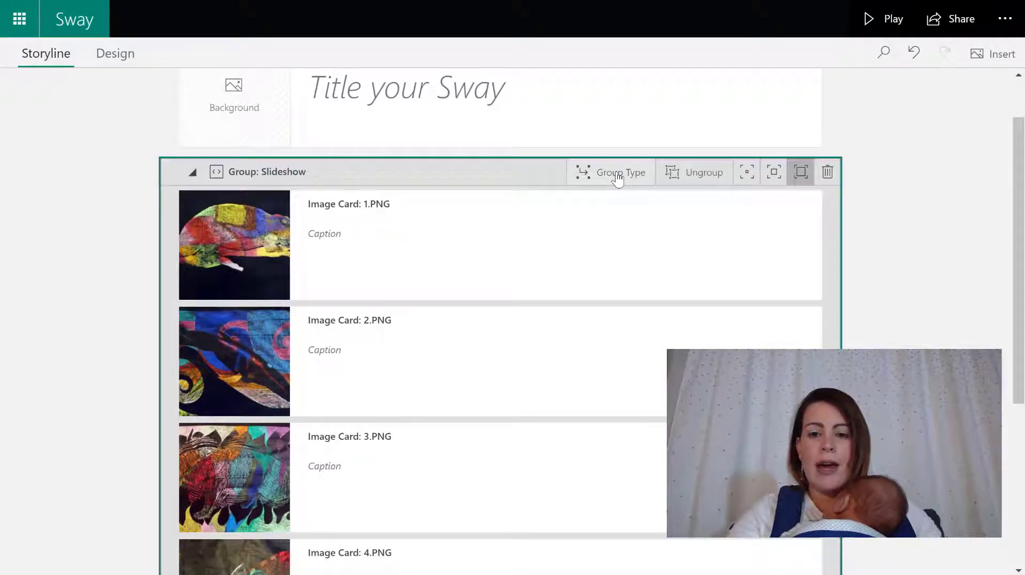
Change the five-image group from the storyline to the Stack type.
{"action": "left_click", "coordinate": [618, 176]}
{"action": "left_click", "coordinate": [956, 170]}
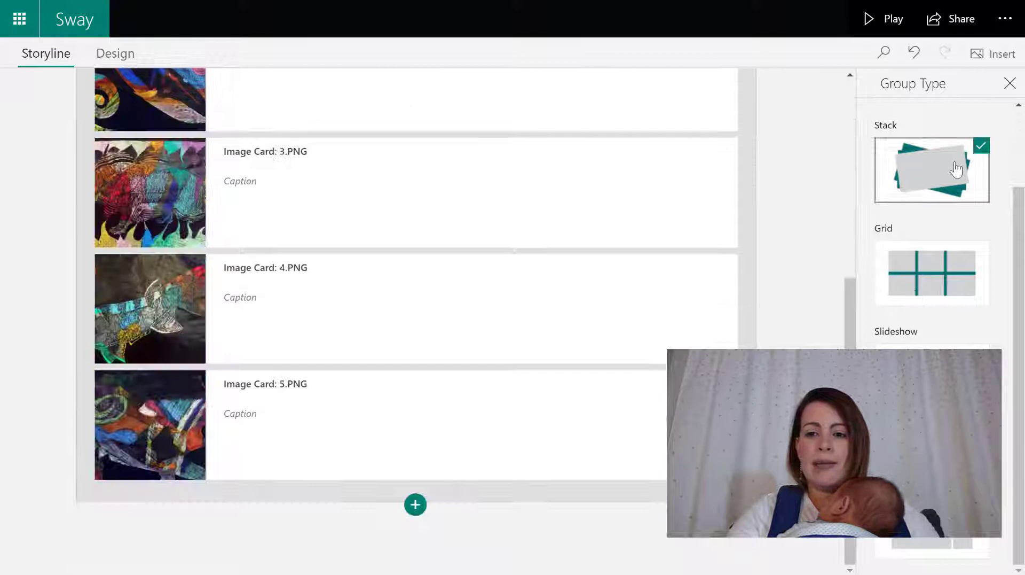
{"action": "scroll", "coordinate": [1021, 208], "scroll_direction": "up", "scroll_amount": 2}
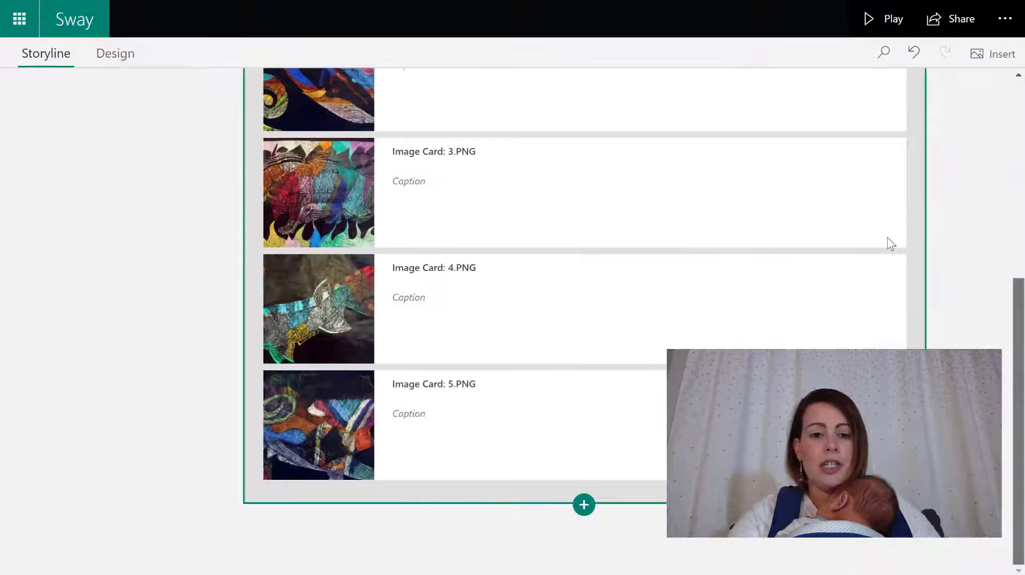
{"action": "scroll", "coordinate": [1020, 230], "scroll_direction": "up", "scroll_amount": 2}
{"action": "scroll", "coordinate": [1020, 230], "scroll_direction": "up", "scroll_amount": 2}
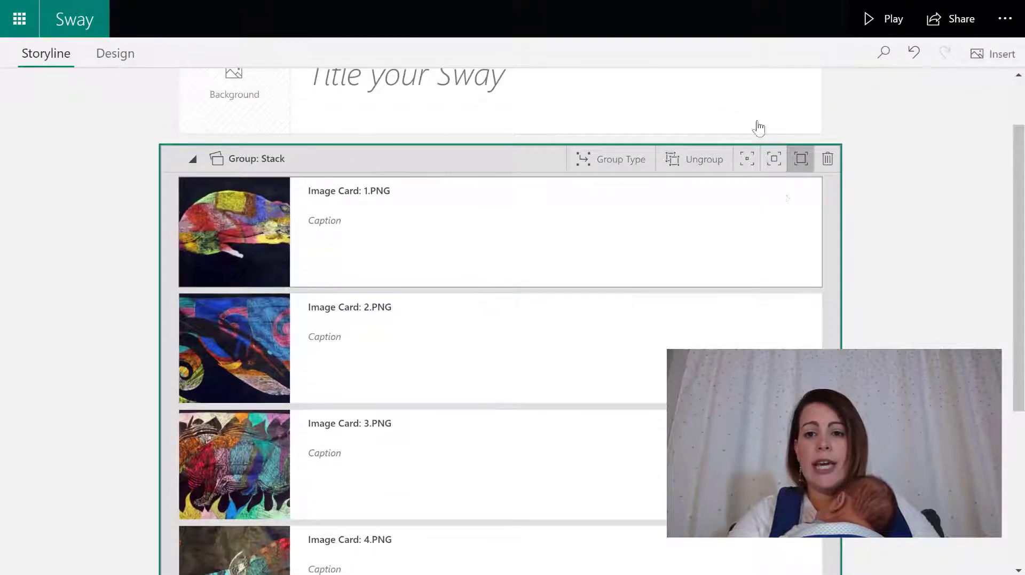
Preview the Sway's design, look through the available styles and flip through the images in the stack.
{"action": "left_click", "coordinate": [133, 57]}
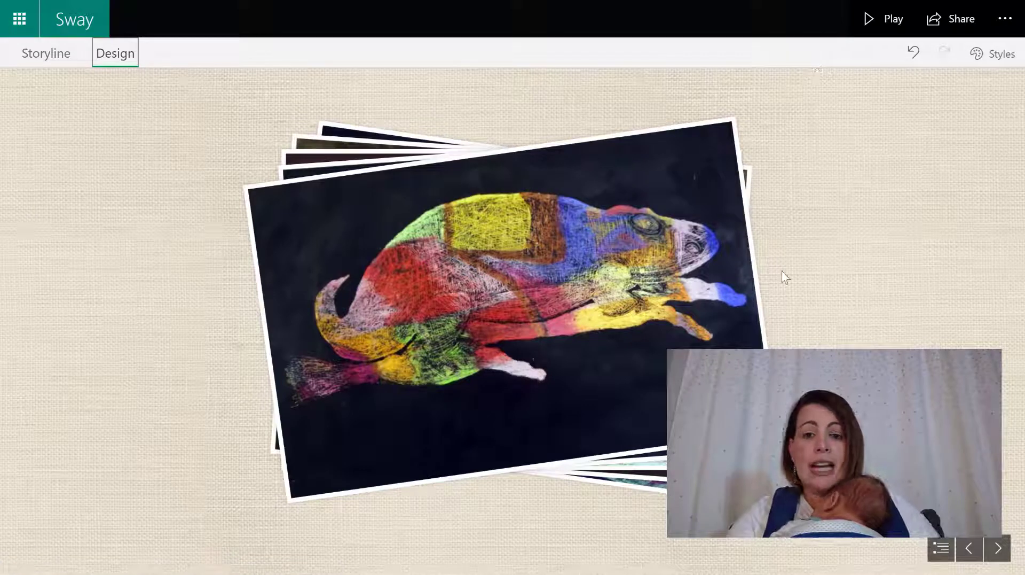
{"action": "left_click", "coordinate": [990, 54]}
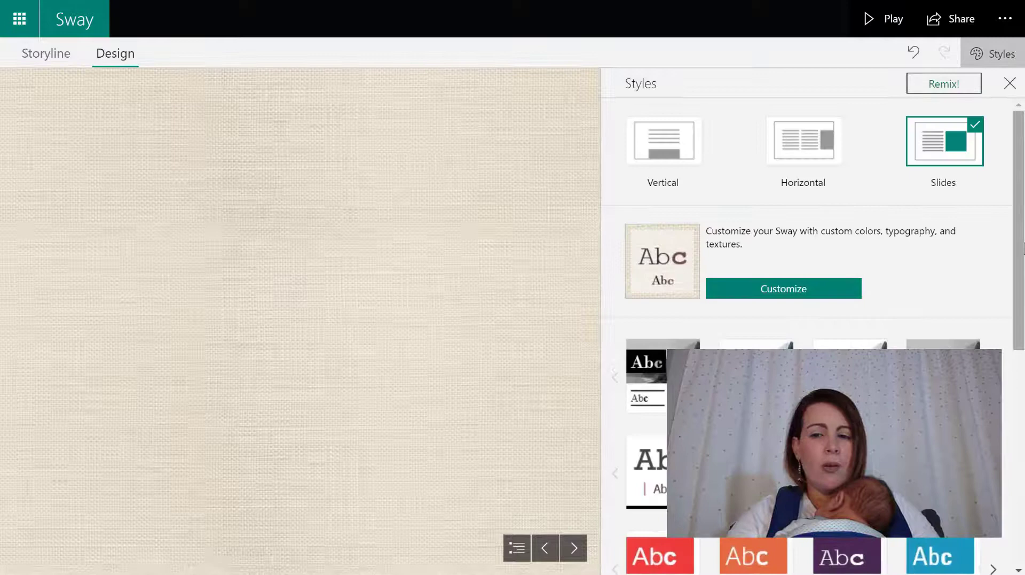
{"action": "left_click_drag", "start_coordinate": [1020, 203], "coordinate": [1015, 422]}
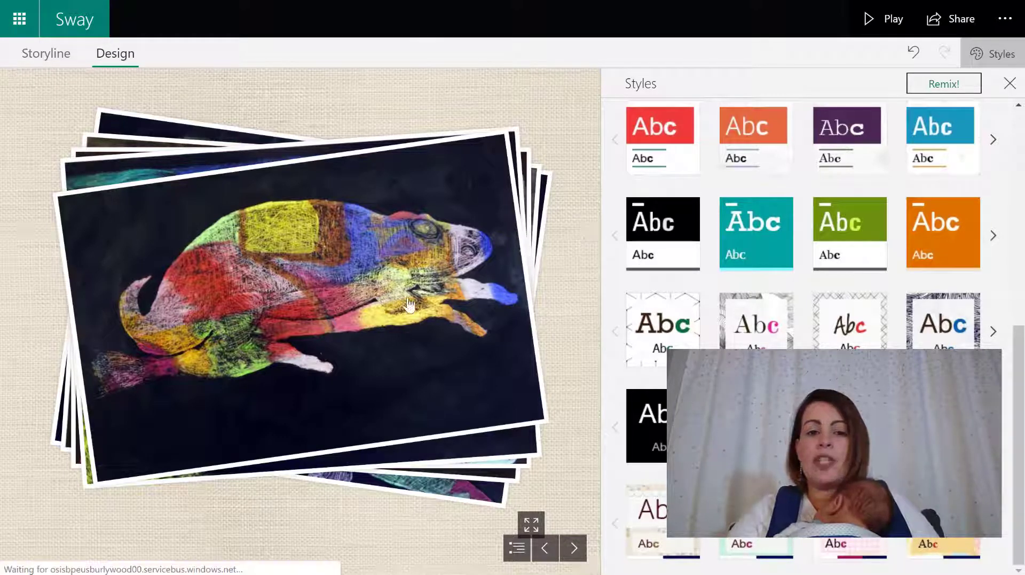
{"action": "left_click", "coordinate": [359, 229]}
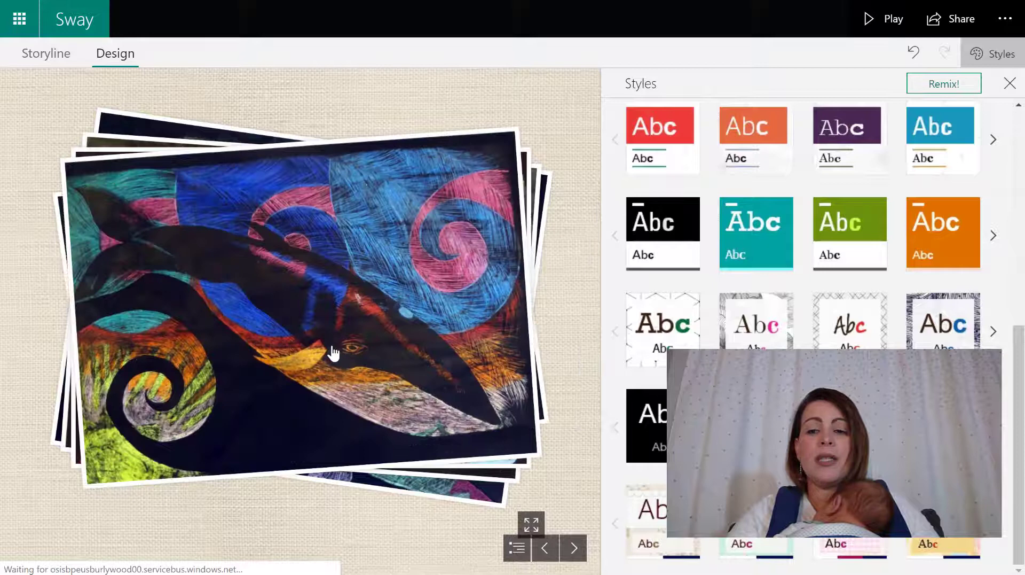
{"action": "left_click", "coordinate": [333, 353]}
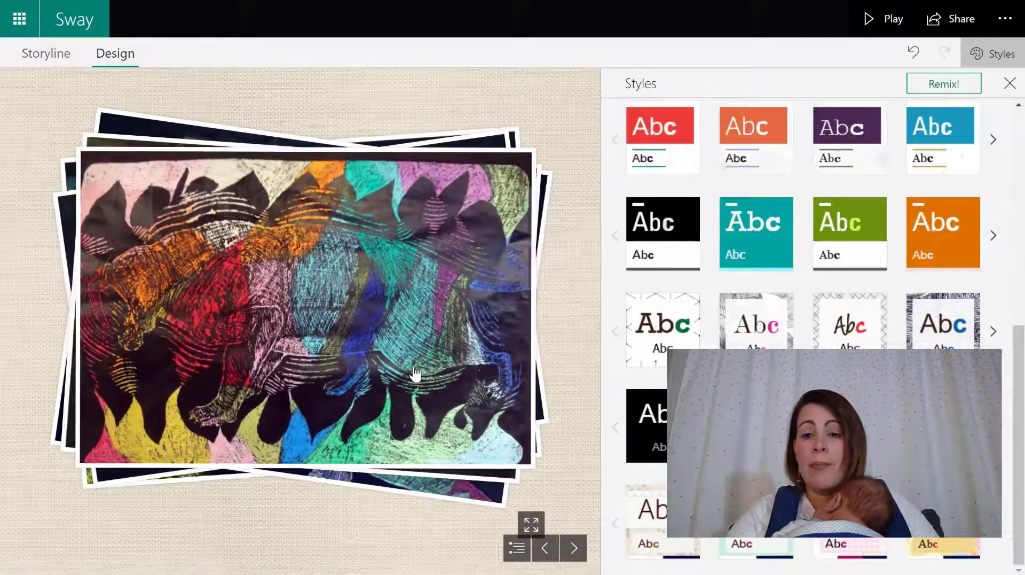
{"action": "left_click", "coordinate": [415, 372]}
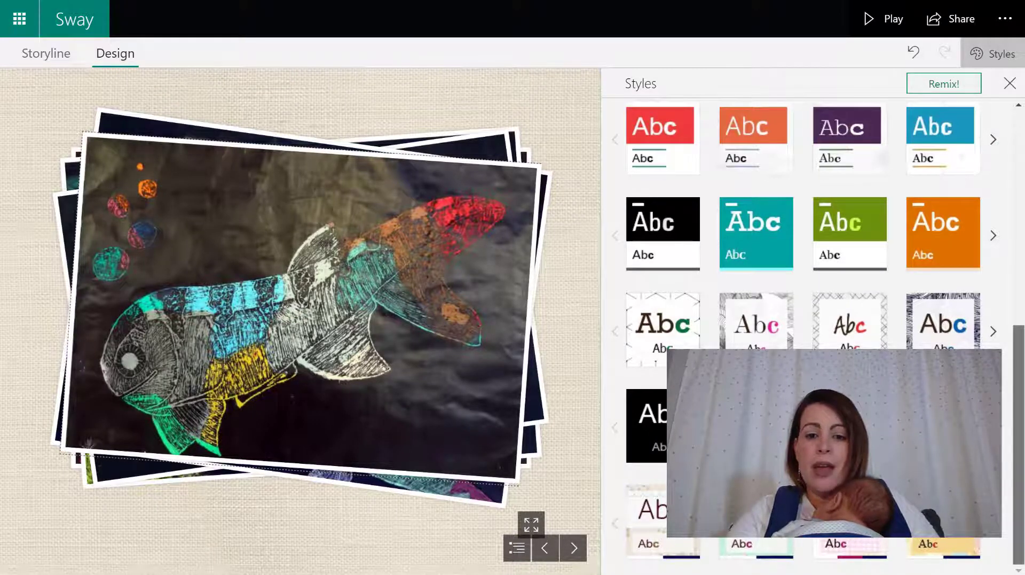
{"action": "left_click_drag", "start_coordinate": [1019, 406], "coordinate": [1022, 190]}
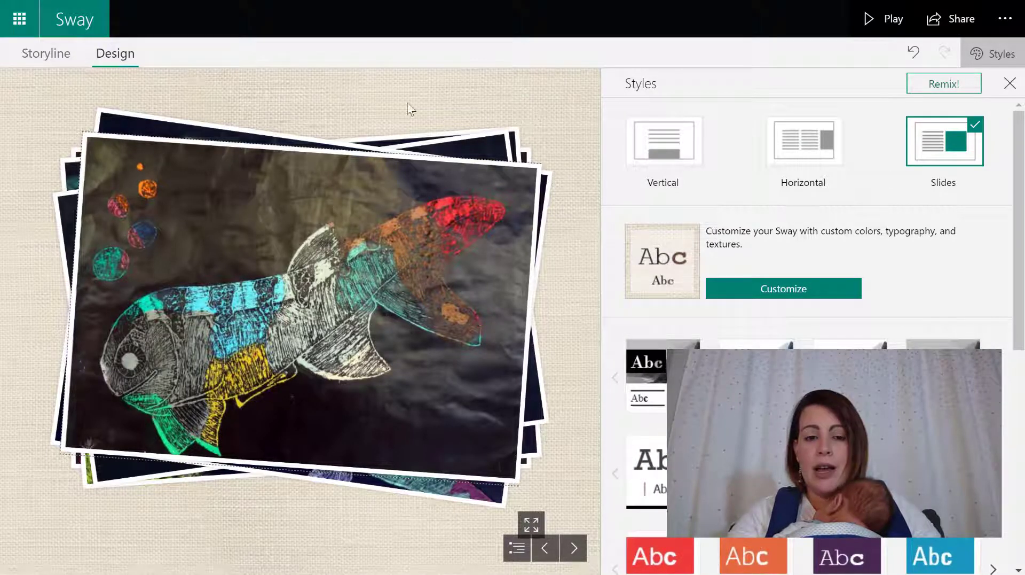
Get the Sway's embed code from the sharing options and copy it to the clipboard.
{"action": "left_click", "coordinate": [968, 21]}
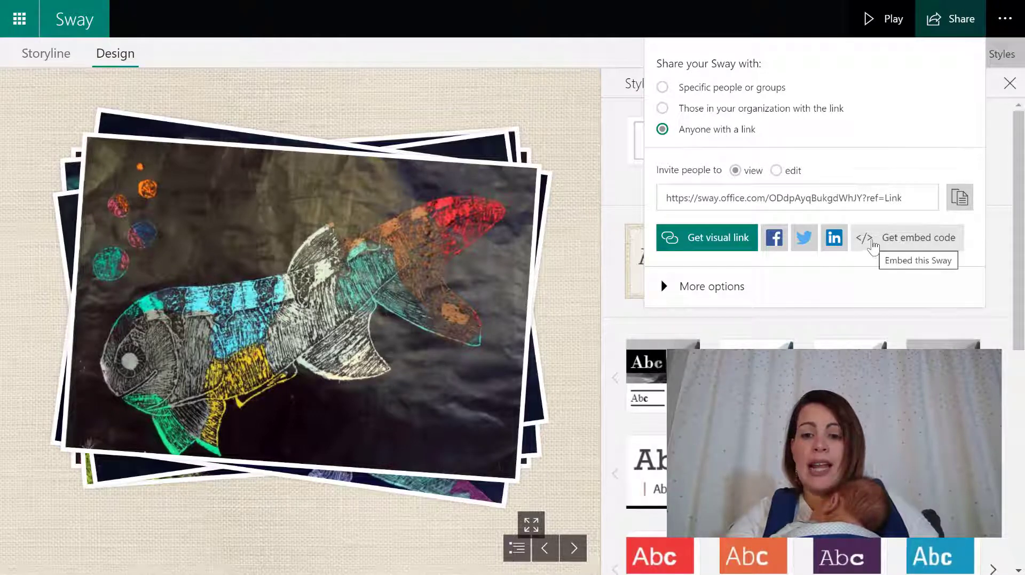
{"action": "left_click", "coordinate": [879, 243]}
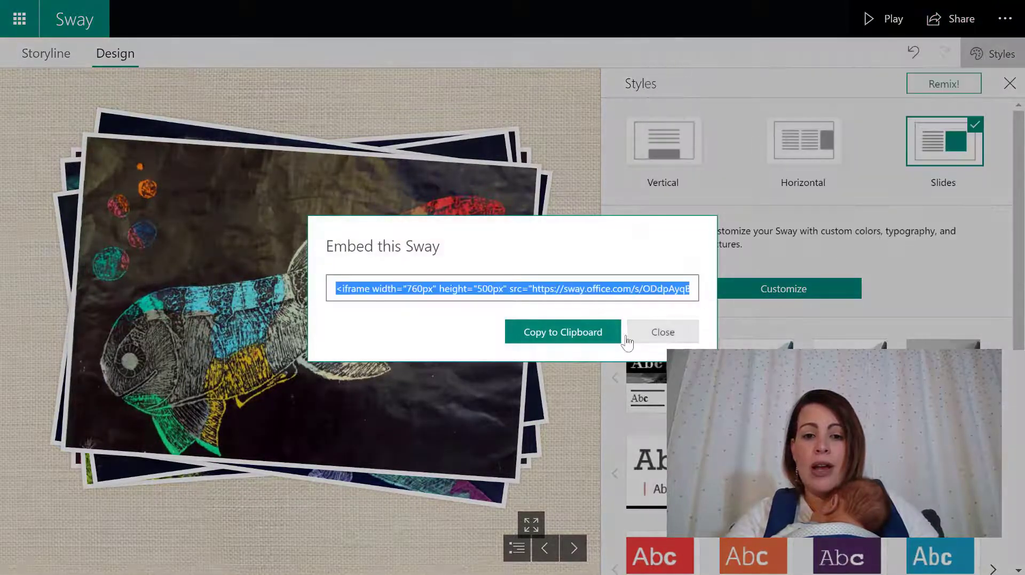
{"action": "left_click", "coordinate": [610, 338]}
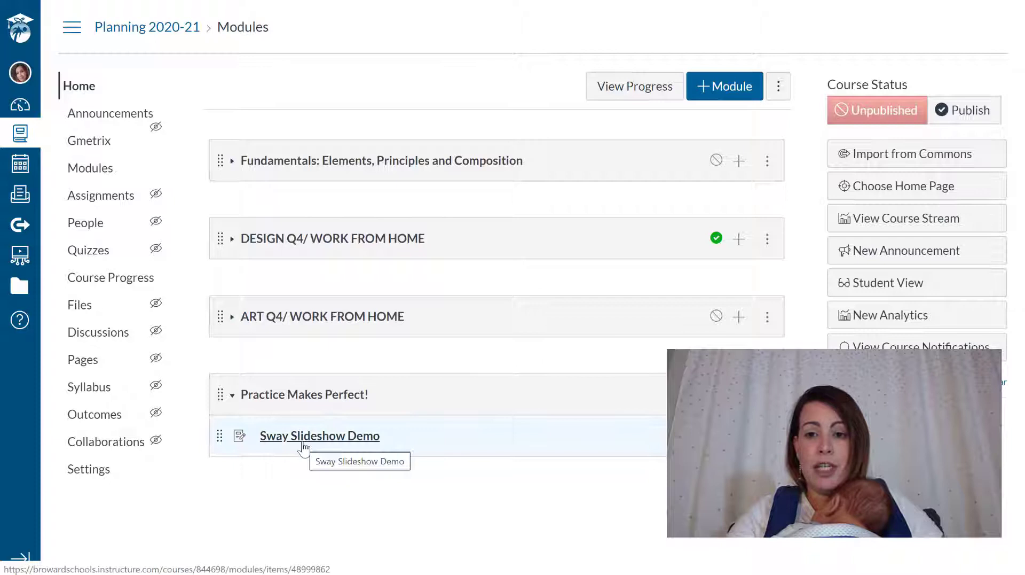
Switch to Canvas, edit the Sway Slideshow Demo assignment, enter "Prompt..." as its description and add a blank line above the text.
{"action": "left_click", "coordinate": [342, 442]}
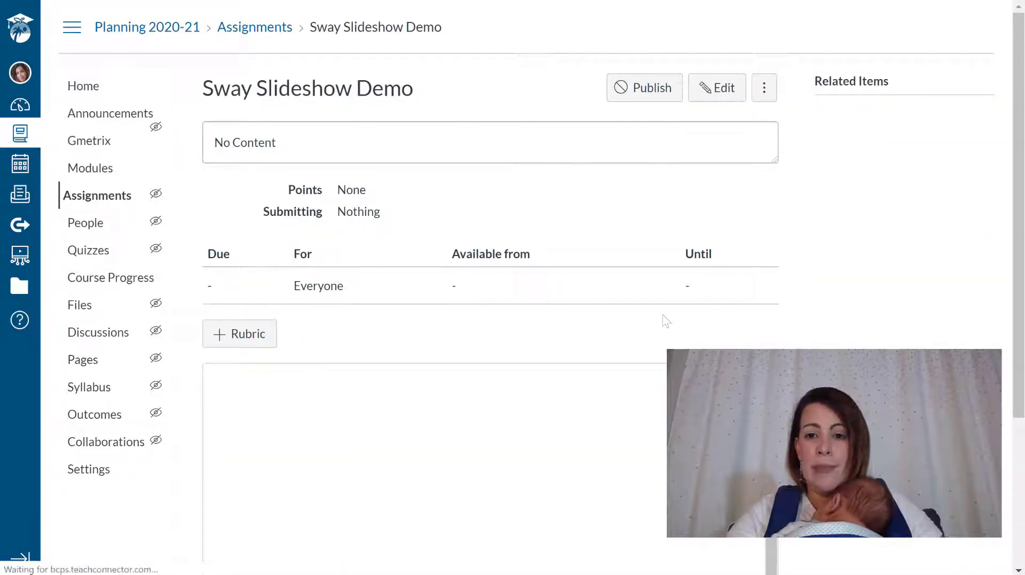
{"action": "left_click", "coordinate": [729, 93]}
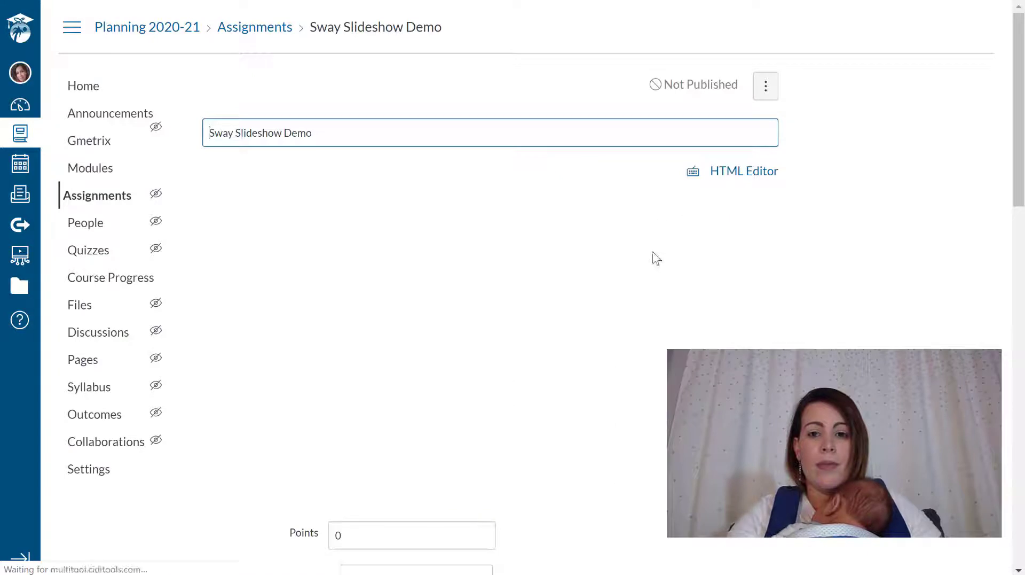
{"action": "left_click", "coordinate": [629, 326]}
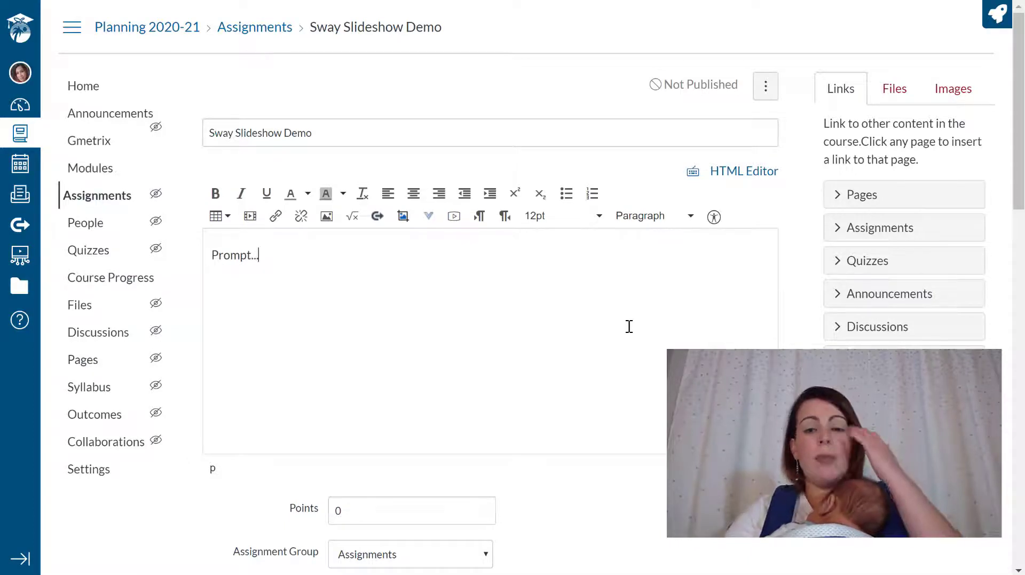
{"action": "left_click", "coordinate": [629, 326]}
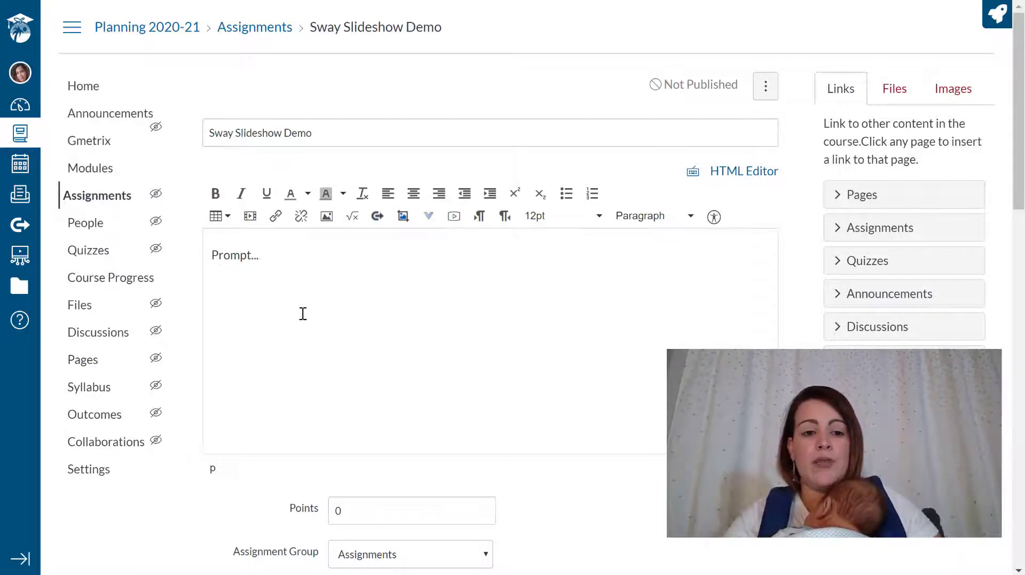
{"action": "key", "text": "Return"}
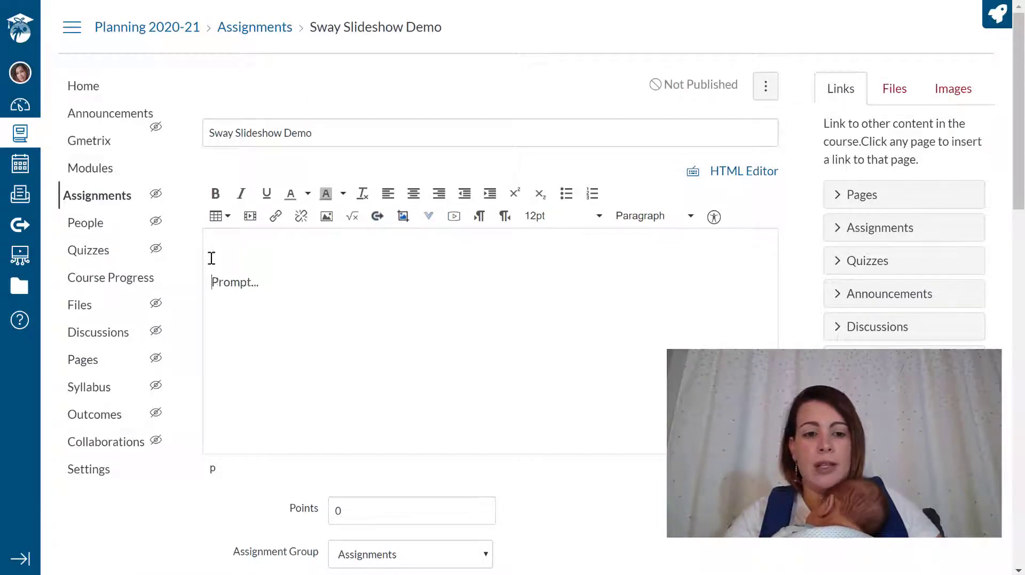
Embed the copied Sway code as media above the prompt text and save the assignment.
{"action": "left_click", "coordinate": [249, 218]}
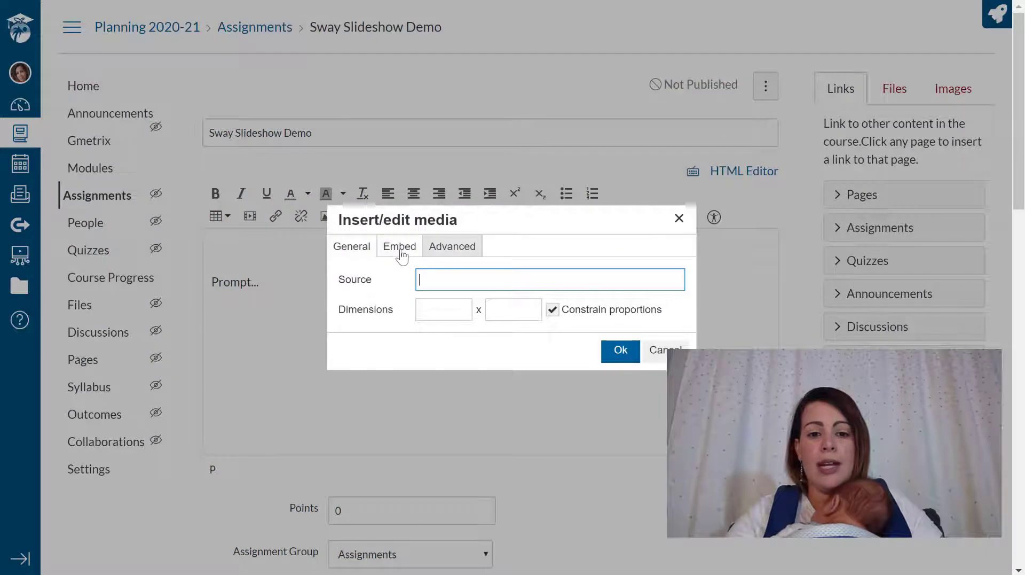
{"action": "left_click", "coordinate": [400, 248]}
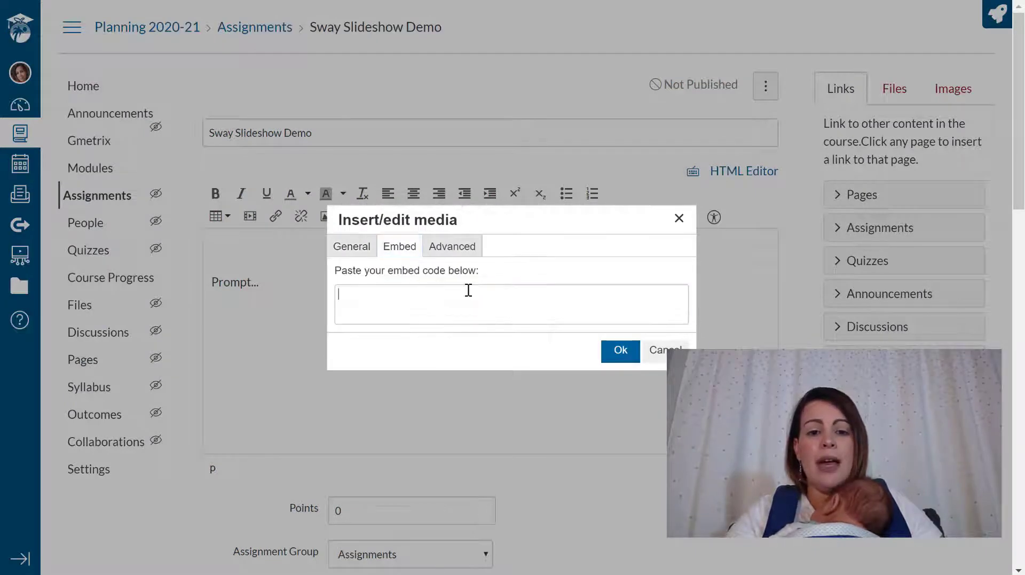
{"action": "key", "text": "ctrl+v"}
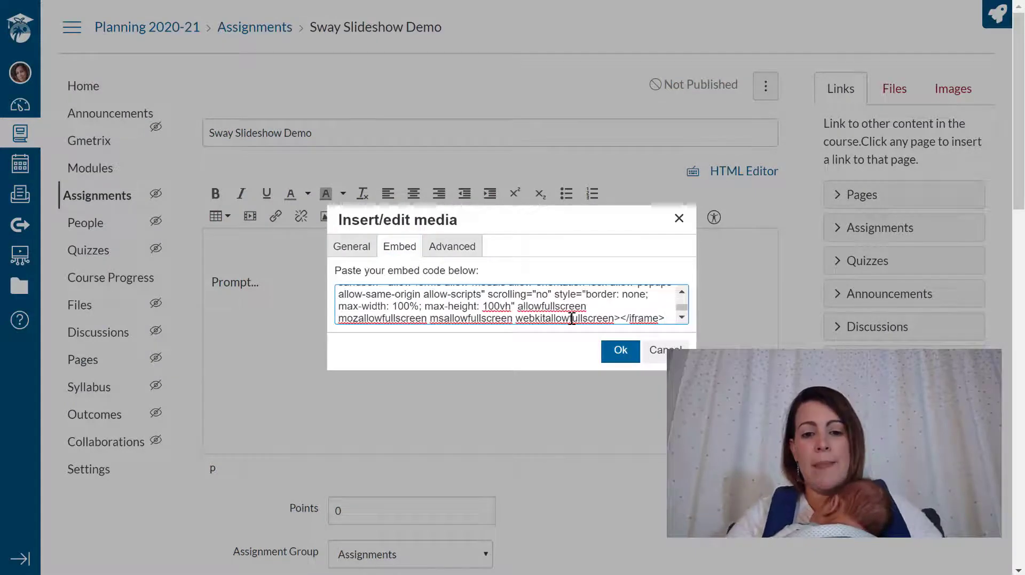
{"action": "left_click", "coordinate": [626, 355]}
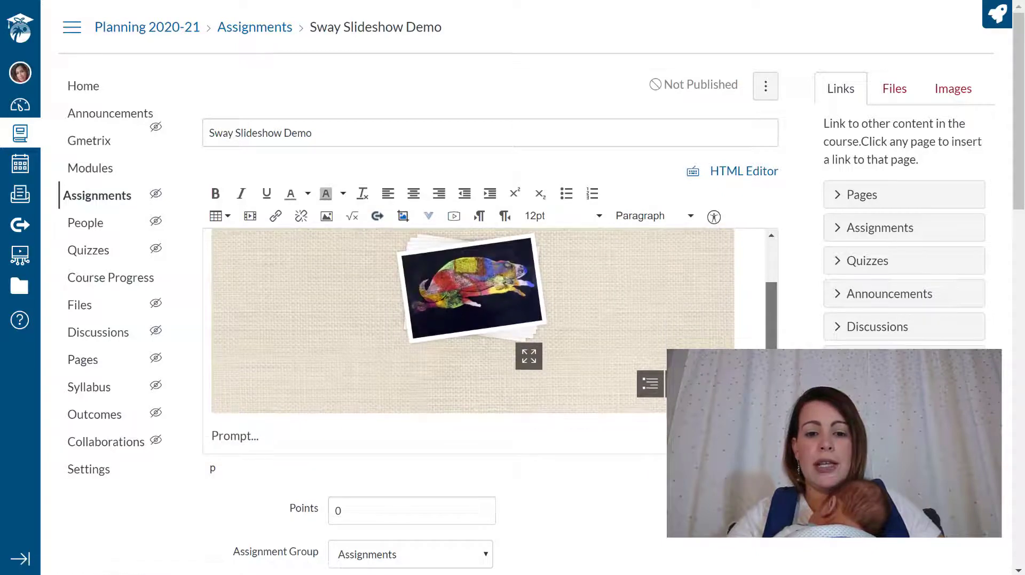
{"action": "left_click_drag", "start_coordinate": [1023, 85], "coordinate": [1022, 527]}
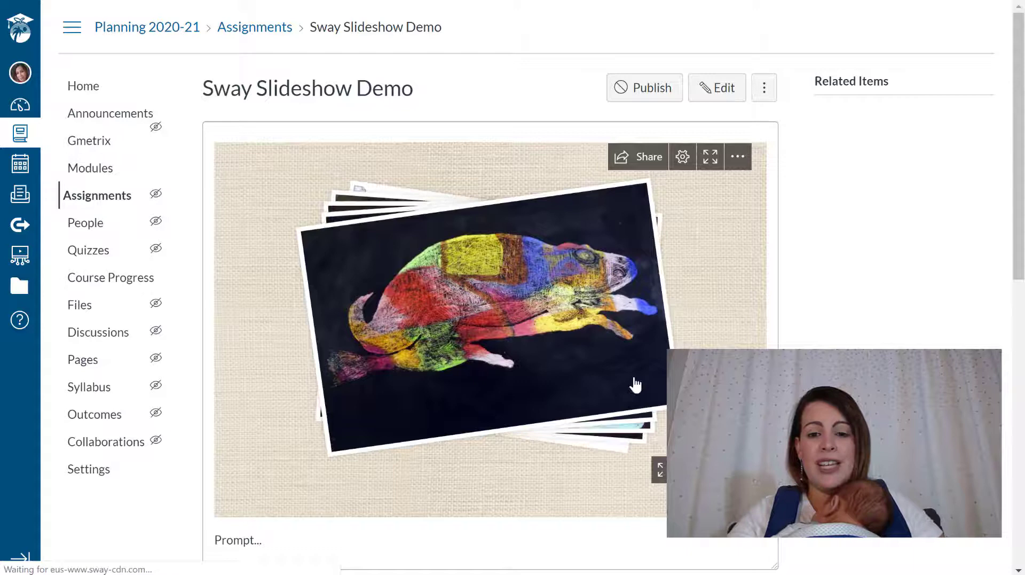
Flip through all the images of the embedded stack on the saved assignment page.
{"action": "left_click_drag", "start_coordinate": [1019, 222], "coordinate": [1020, 250]}
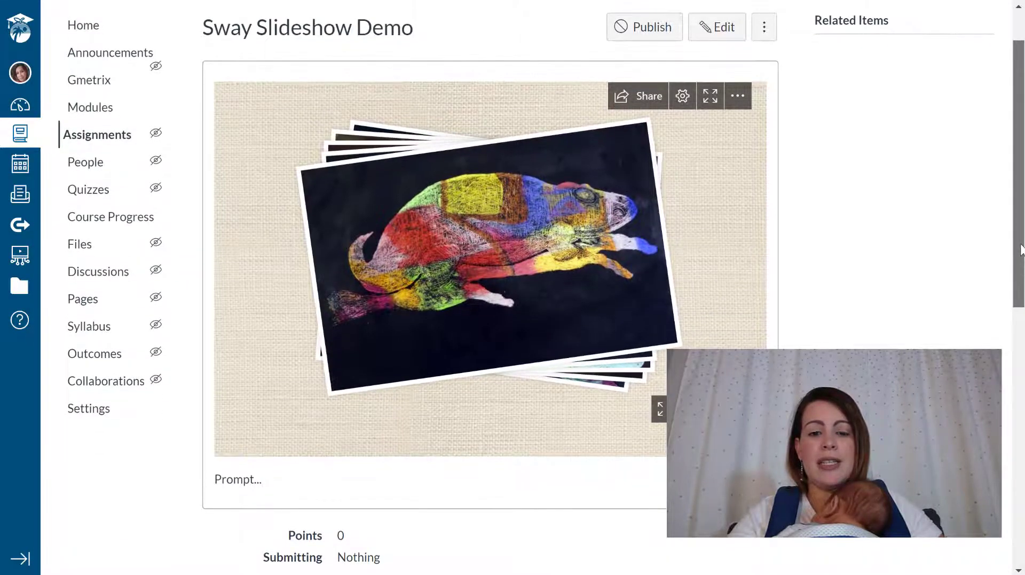
{"action": "left_click", "coordinate": [540, 313]}
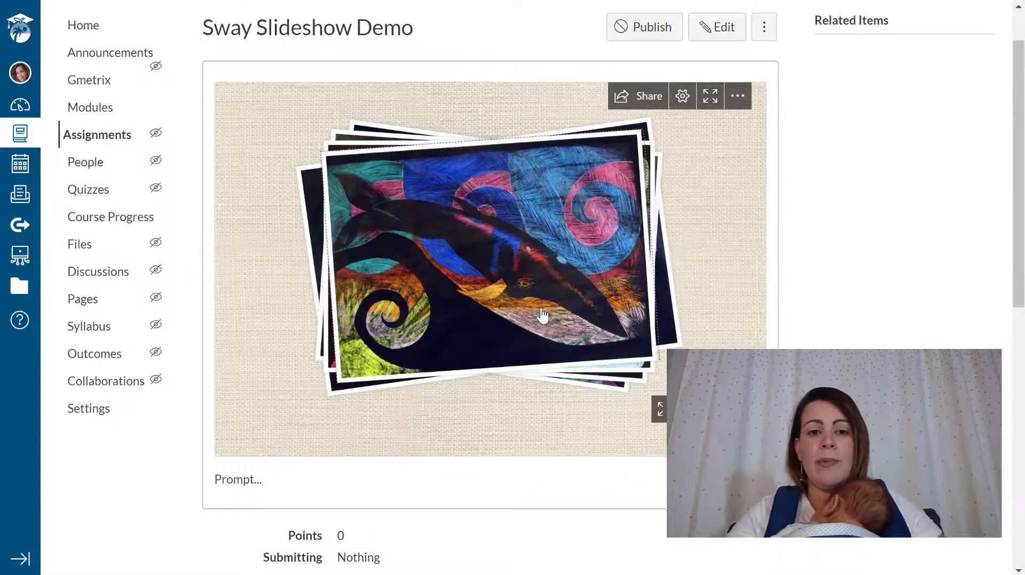
{"action": "left_click", "coordinate": [542, 315]}
{"action": "left_click", "coordinate": [542, 315]}
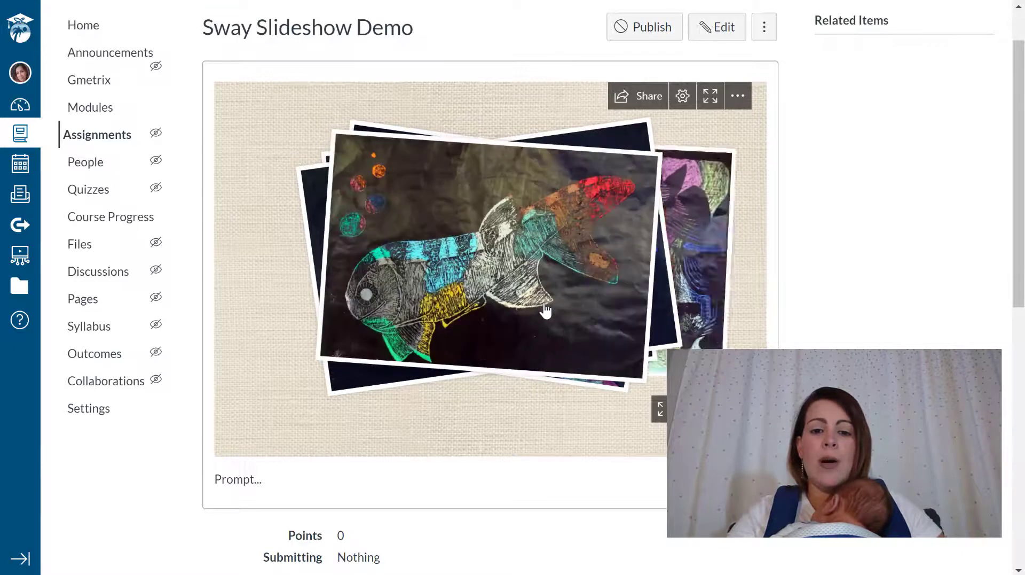
{"action": "left_click", "coordinate": [550, 316]}
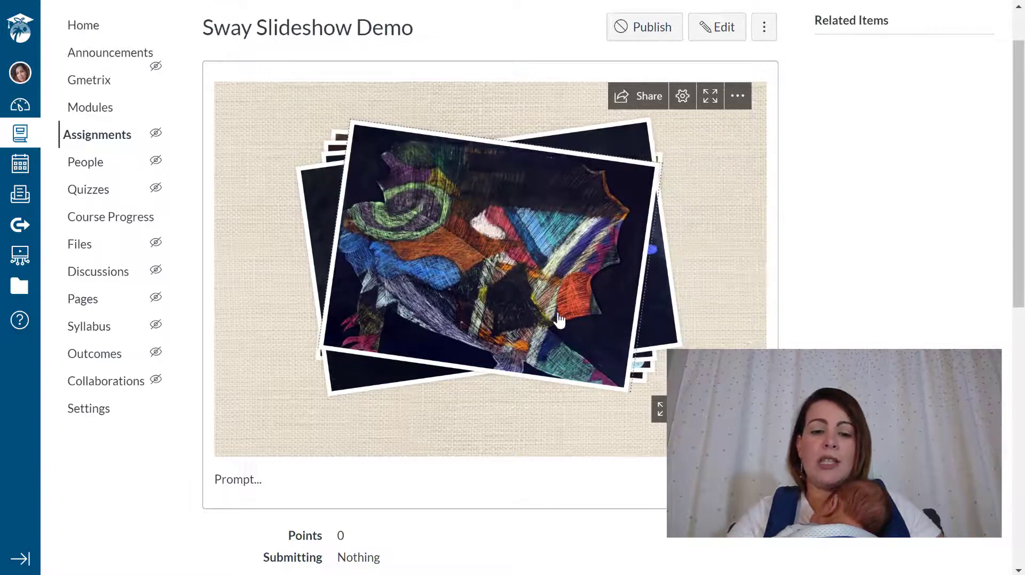
{"action": "left_click", "coordinate": [558, 326]}
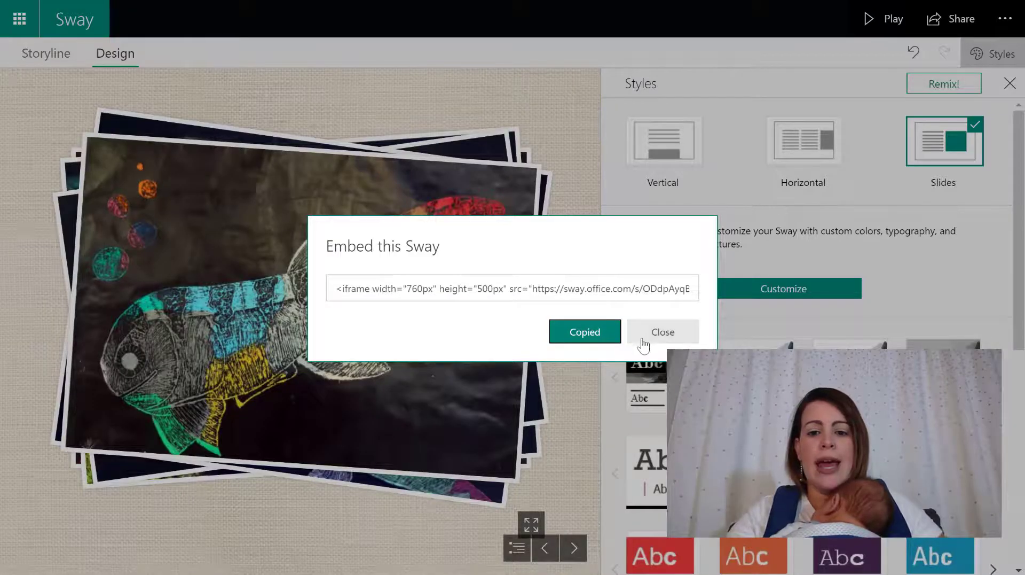
Switch back to Sway, change the five-image group to the Grid type, and refresh the assignment page in Canvas.
{"action": "left_click", "coordinate": [654, 332]}
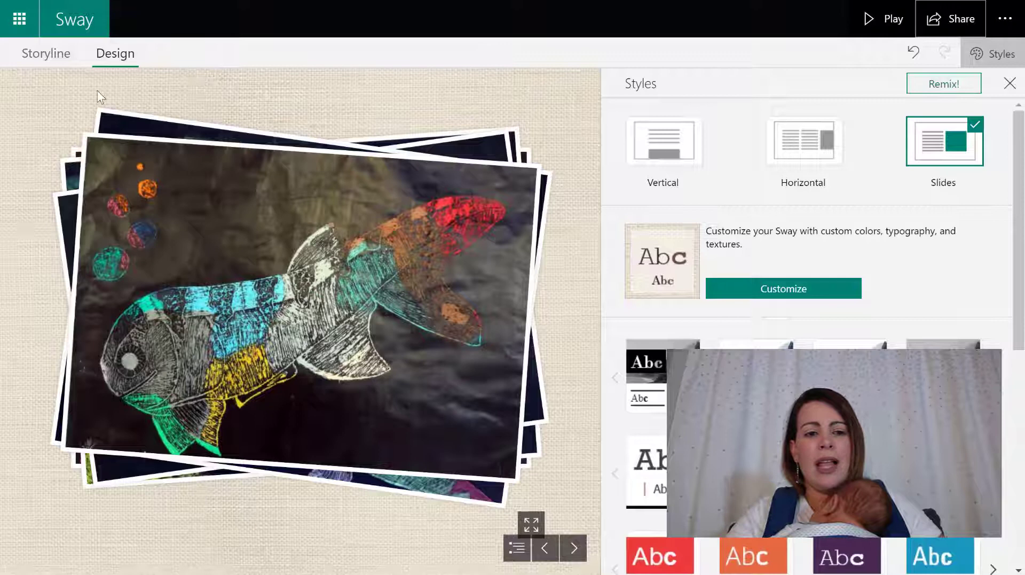
{"action": "left_click", "coordinate": [42, 54]}
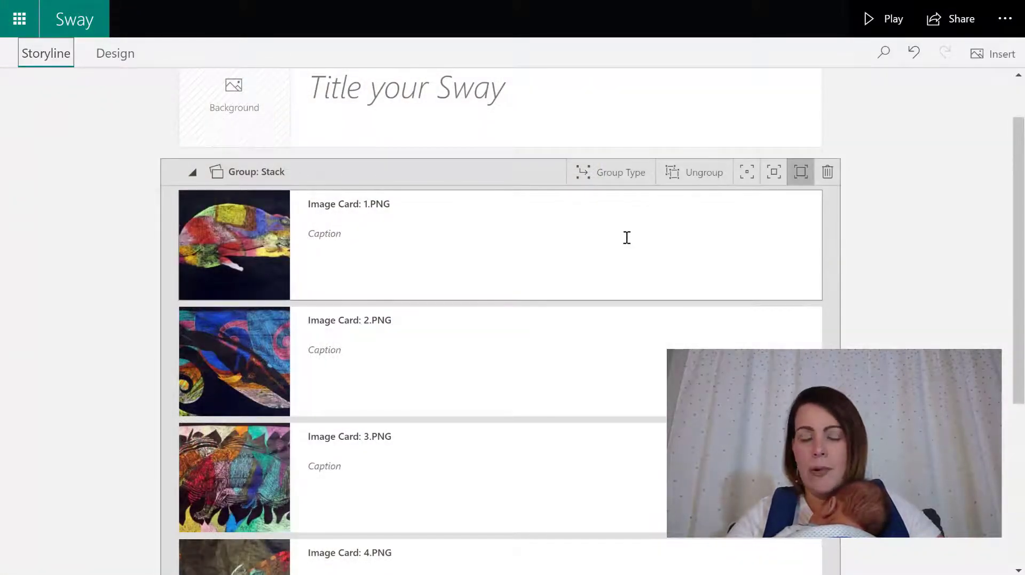
{"action": "left_click", "coordinate": [599, 172]}
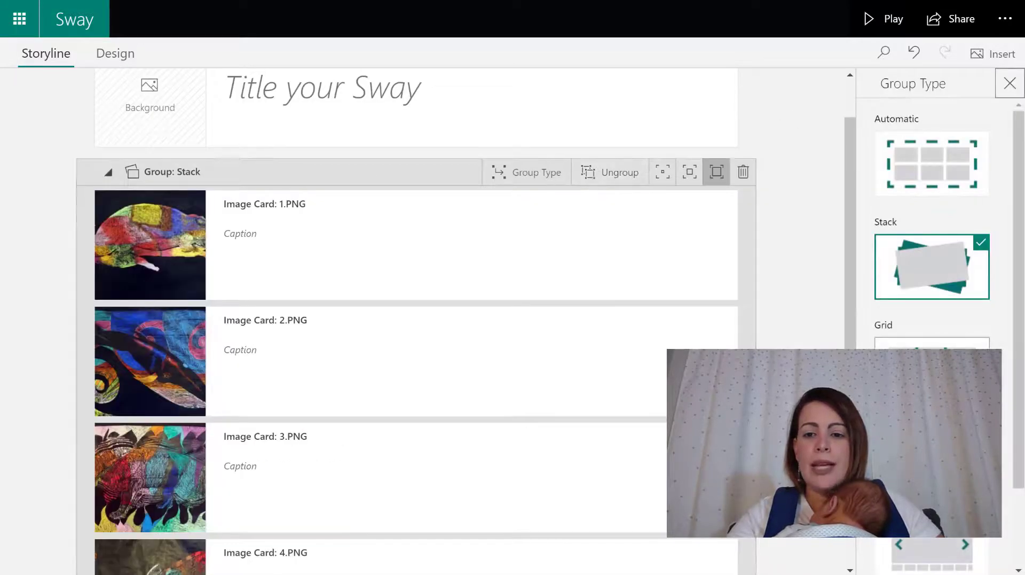
{"action": "left_click", "coordinate": [932, 369]}
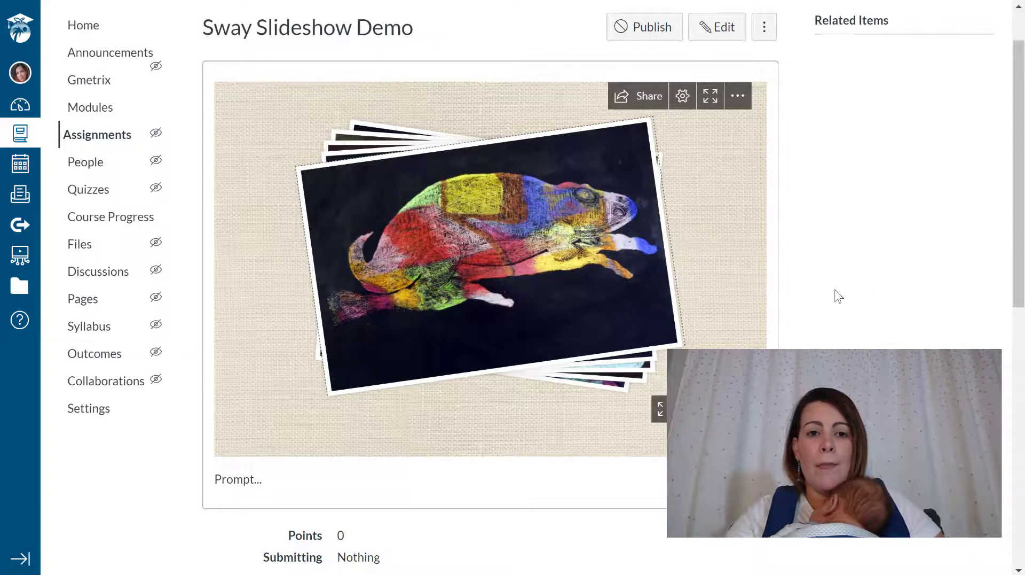
{"action": "key", "text": "F5"}
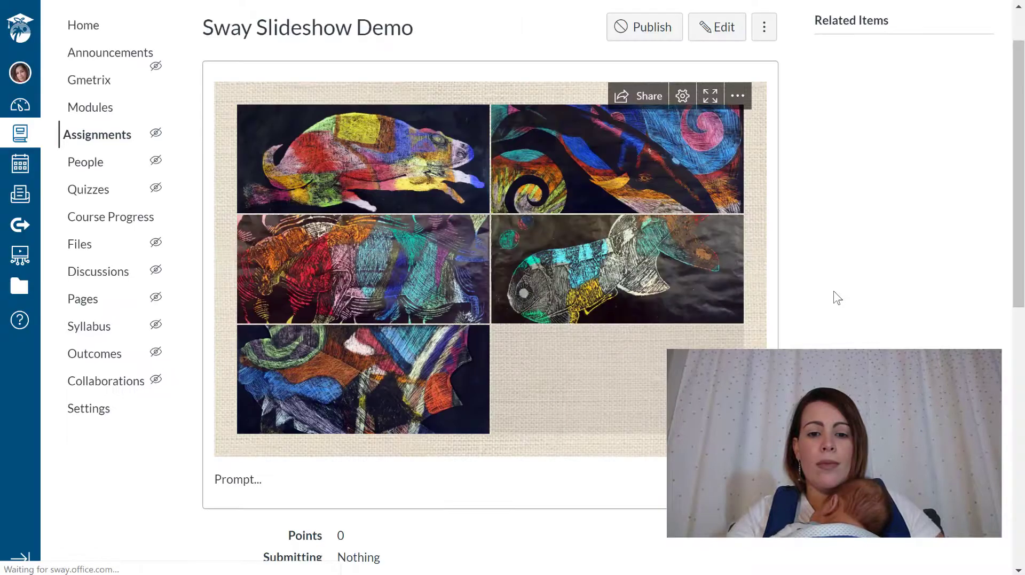